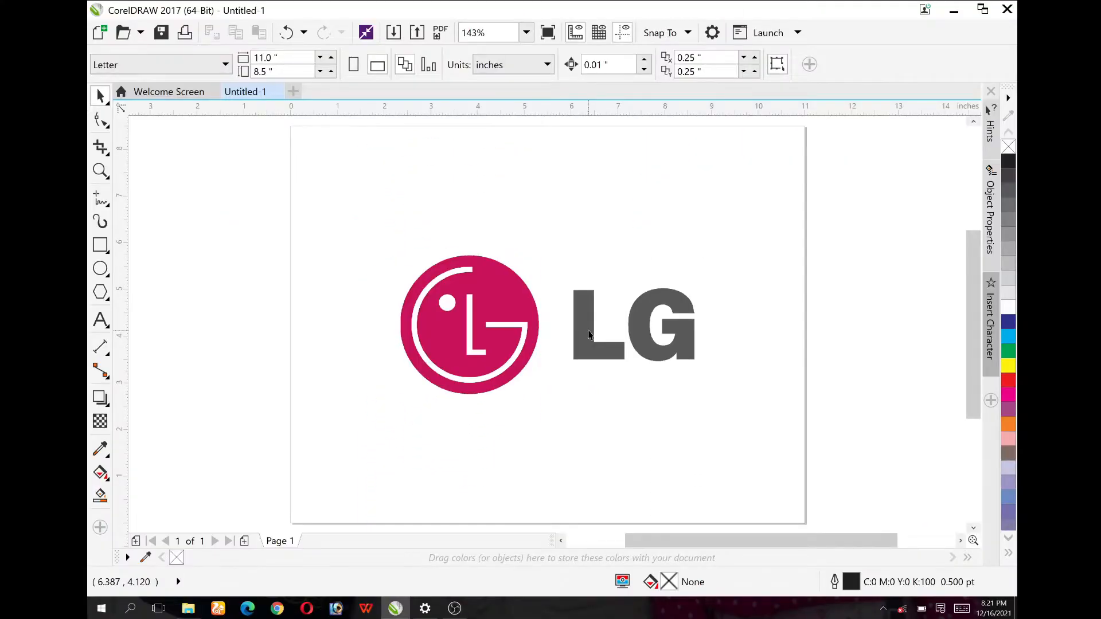
Step: Move the reference LG logo bitmap off the page into the empty space to its left, centred at about X -5.8 in
scroll(589, 335, down, 2)
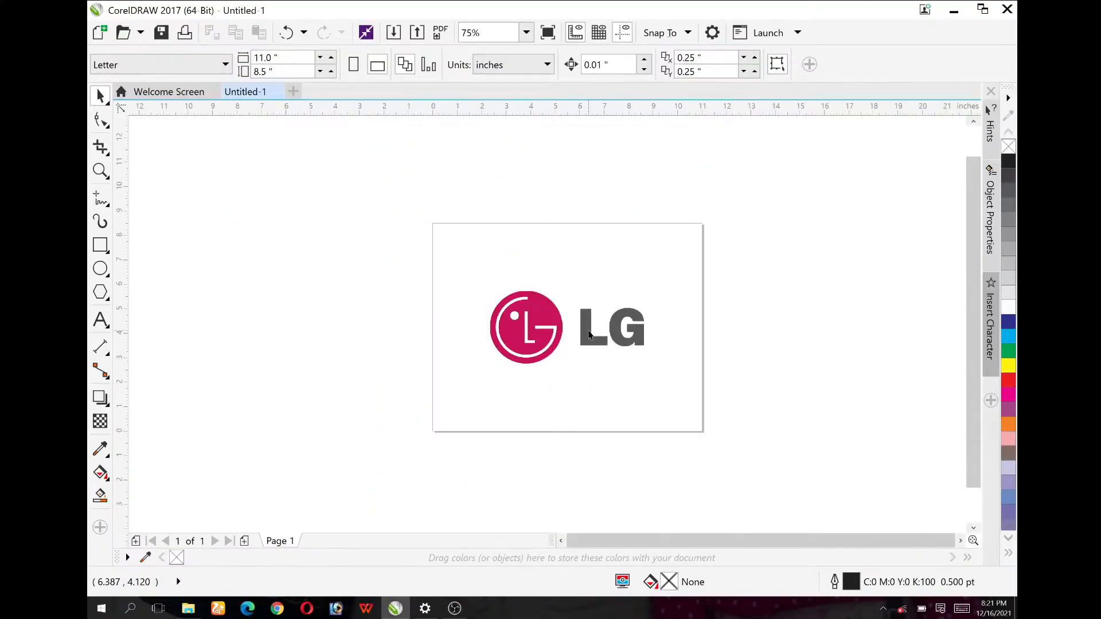
scroll(591, 335, up, 2)
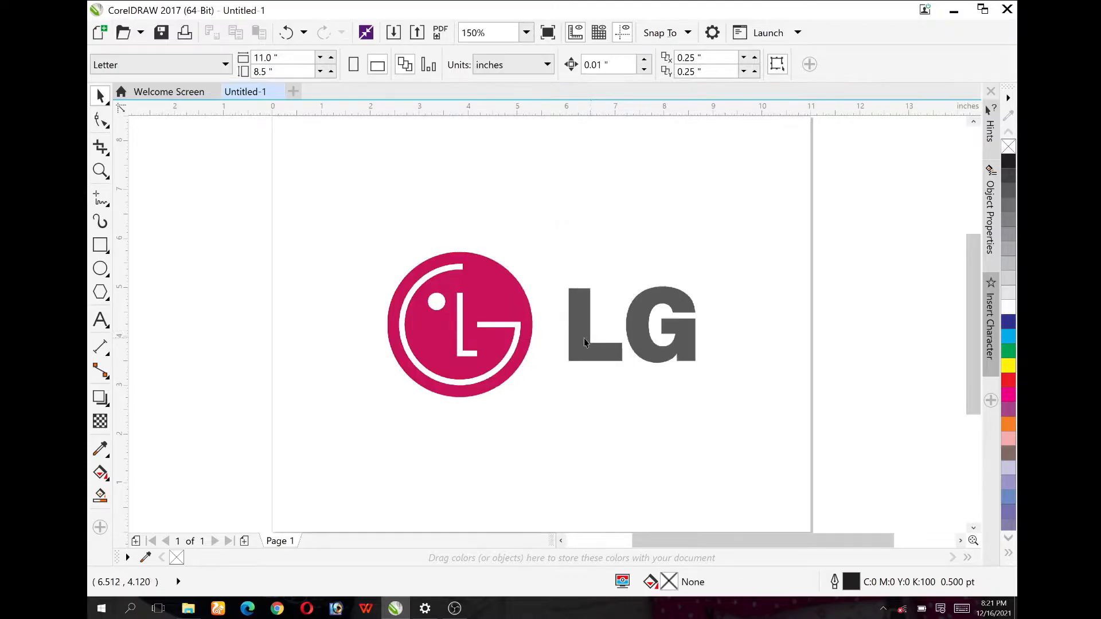
scroll(583, 339, down, 2)
drag(542, 351, 304, 336)
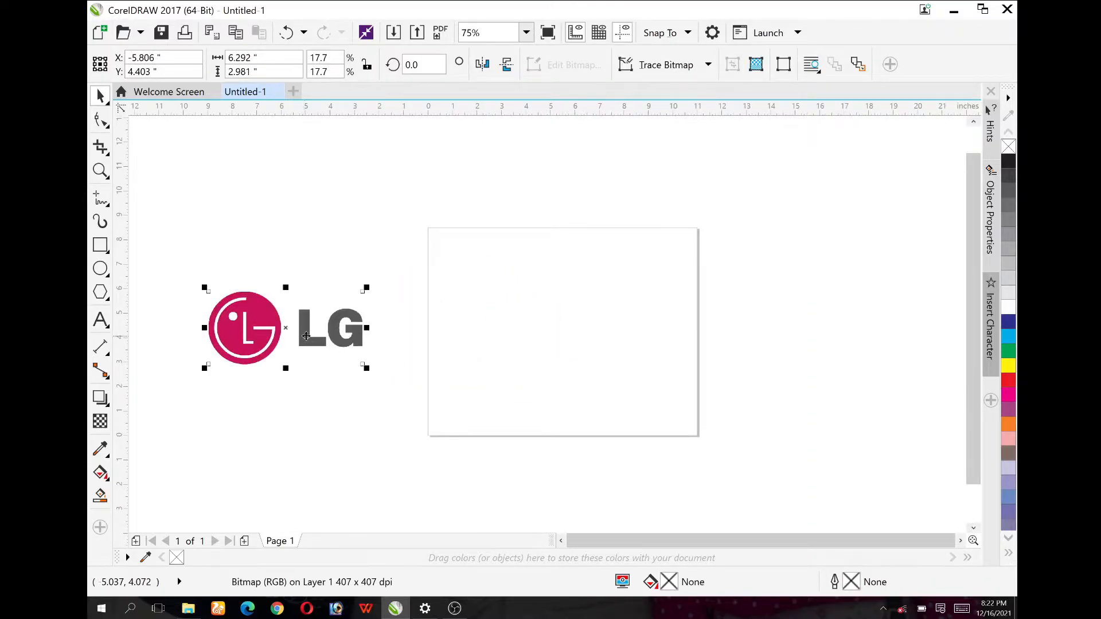
click(364, 405)
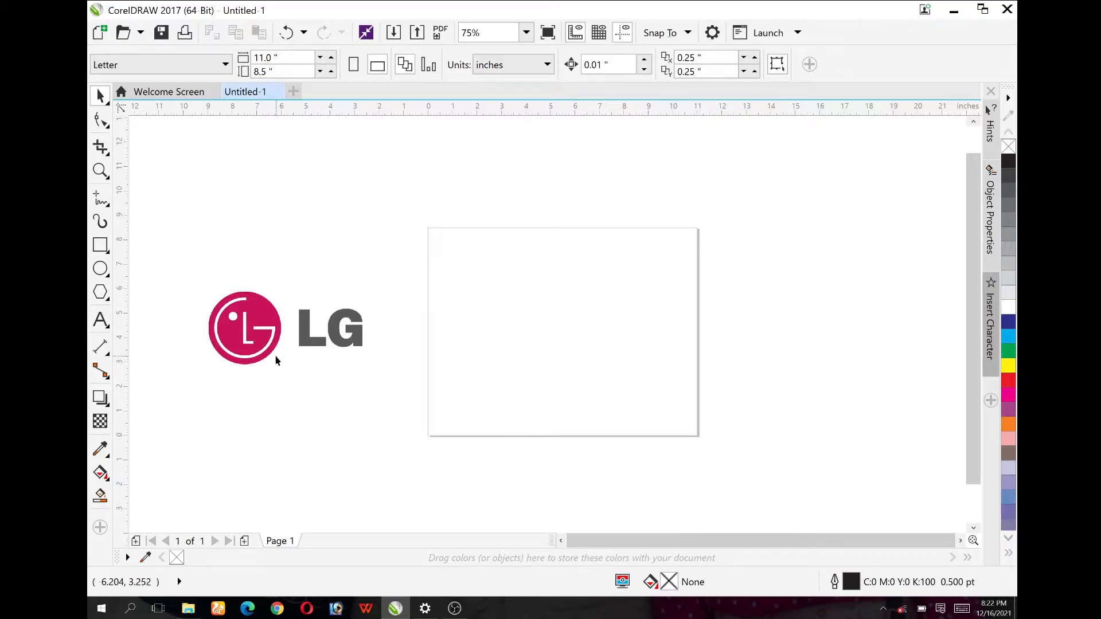
Step: Draw a circle about 3.29 in wide on the page, filled with the reference logo's sampled crimson #C8135C and without an outline
click(101, 269)
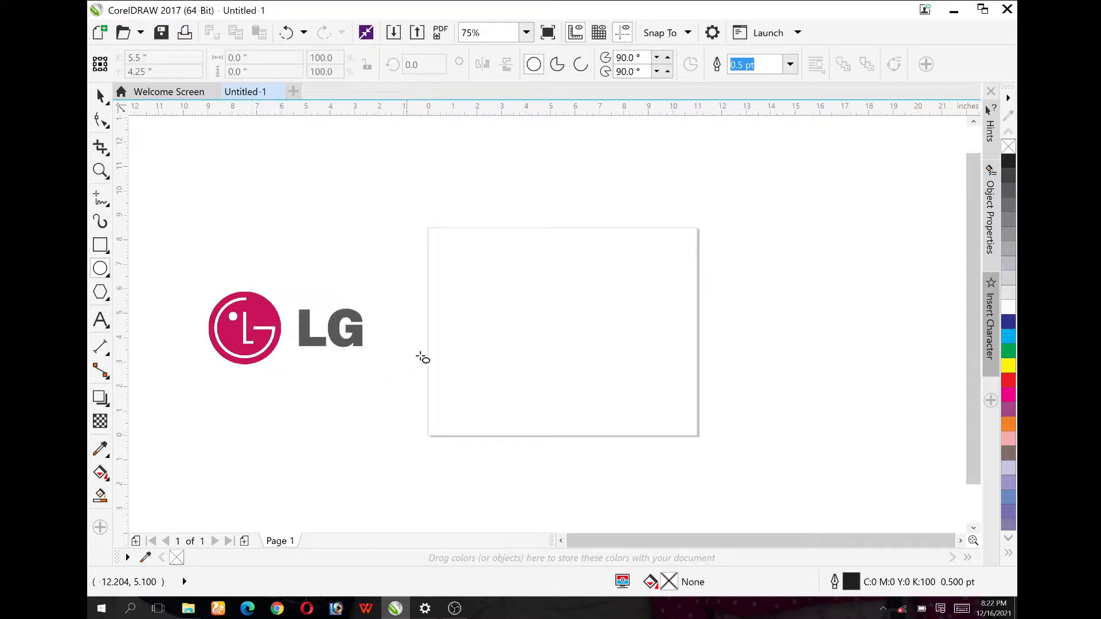
drag(491, 296, 556, 374)
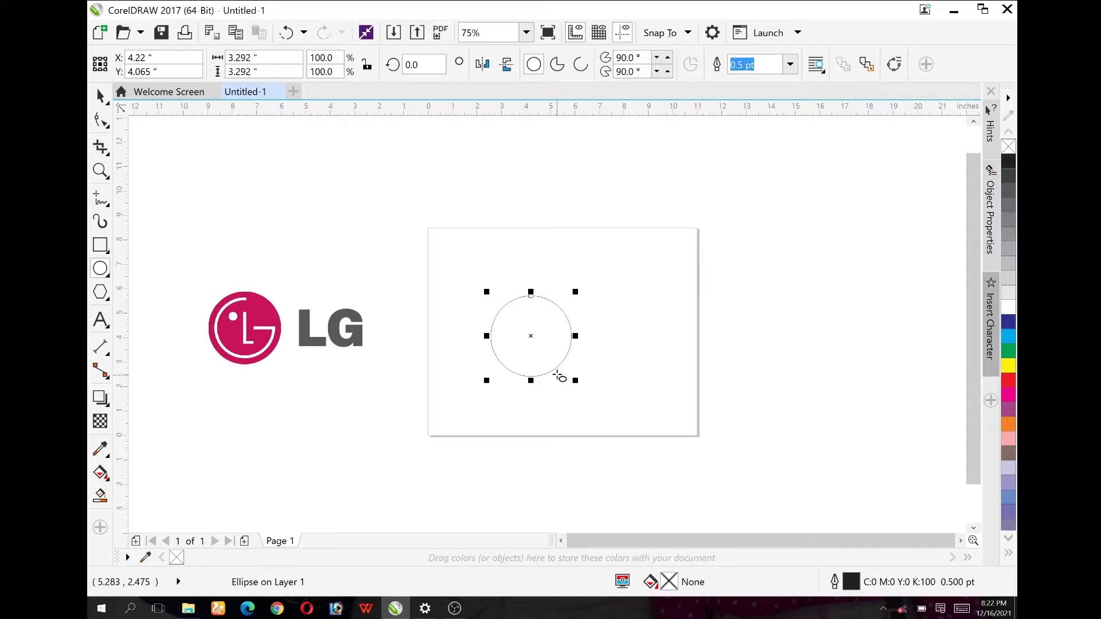
click(100, 449)
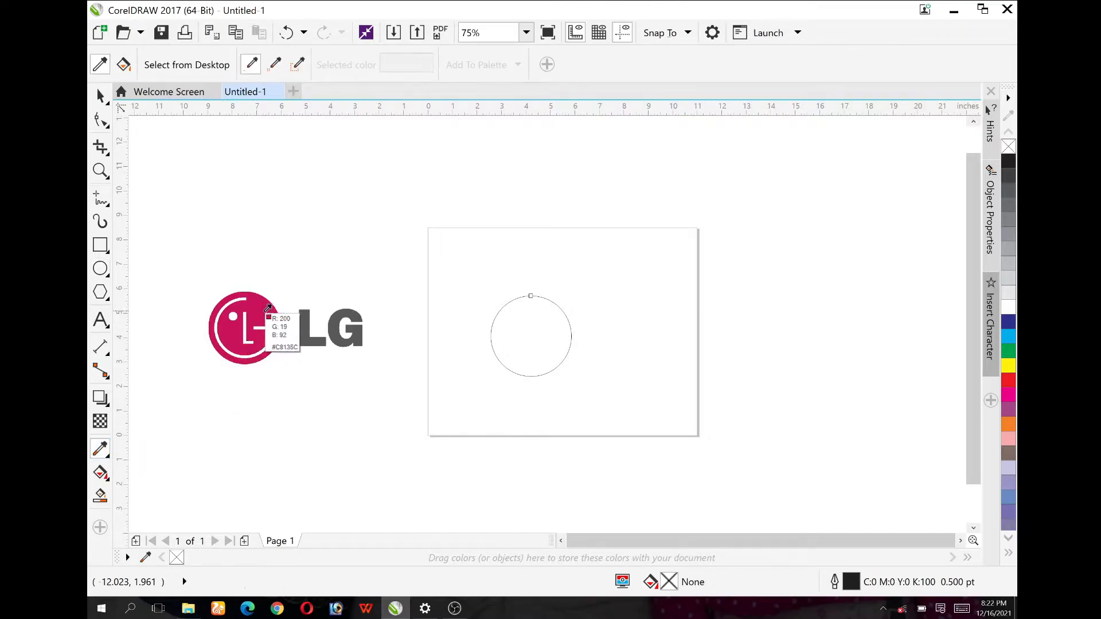
click(270, 309)
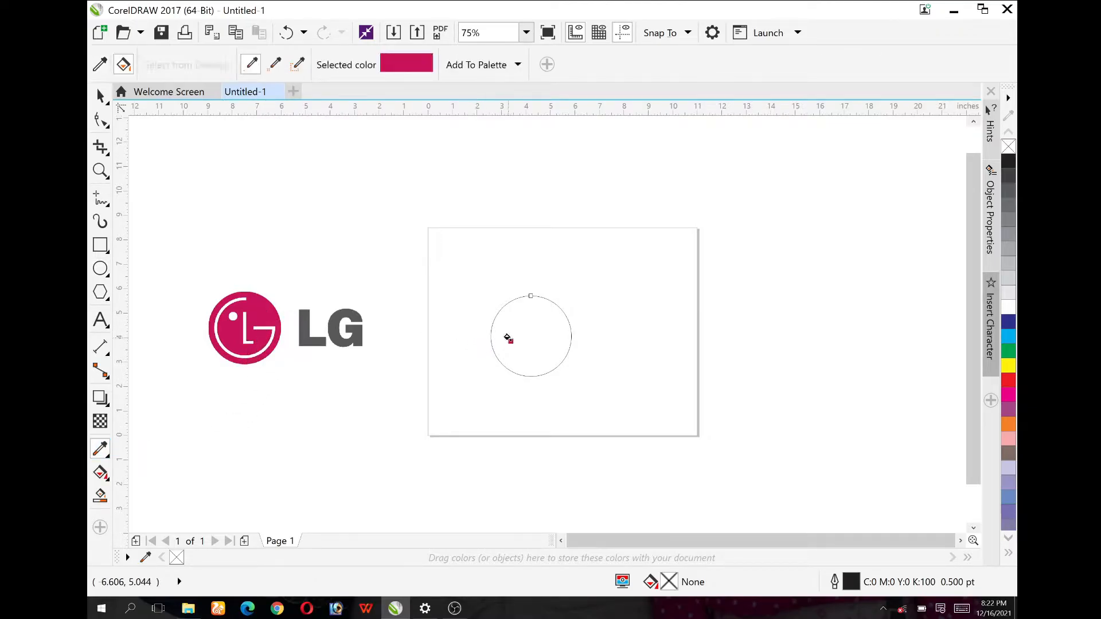
click(507, 338)
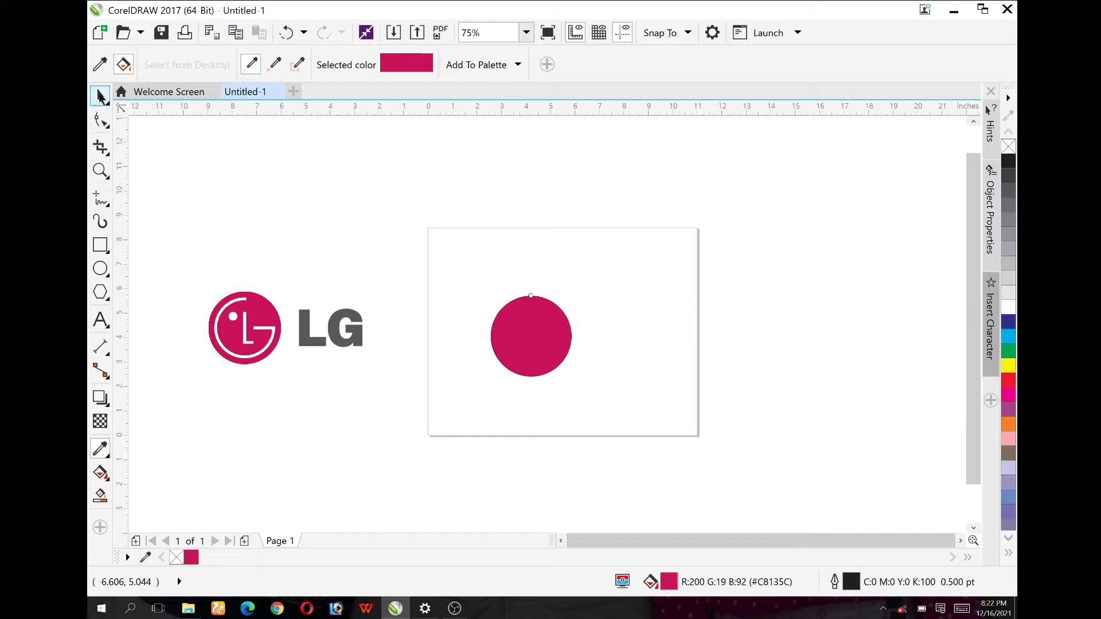
click(100, 96)
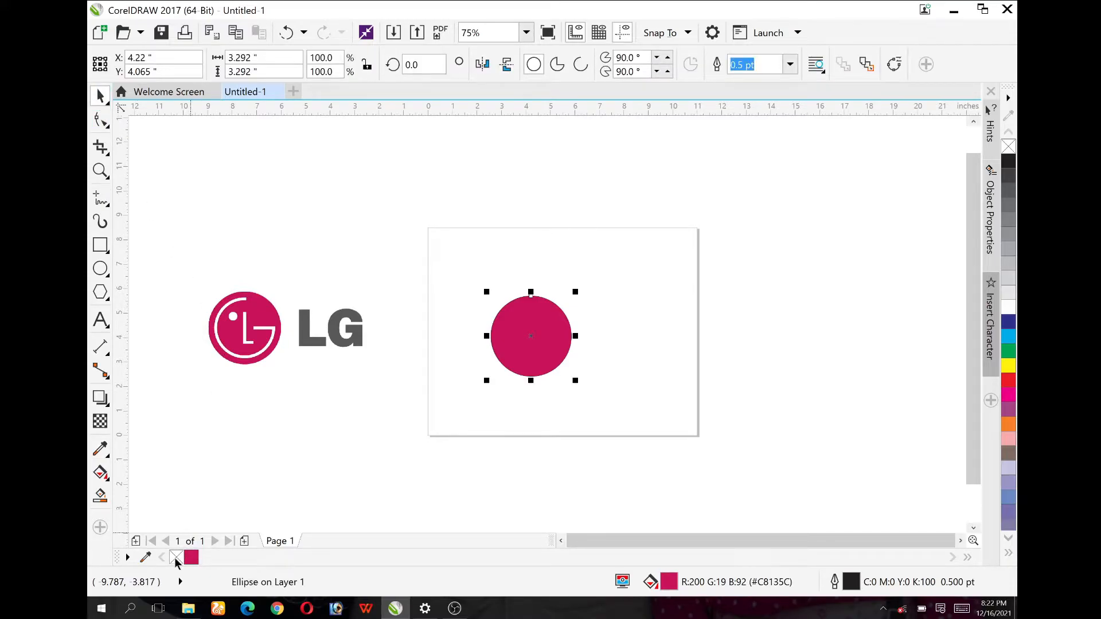
right_click(176, 561)
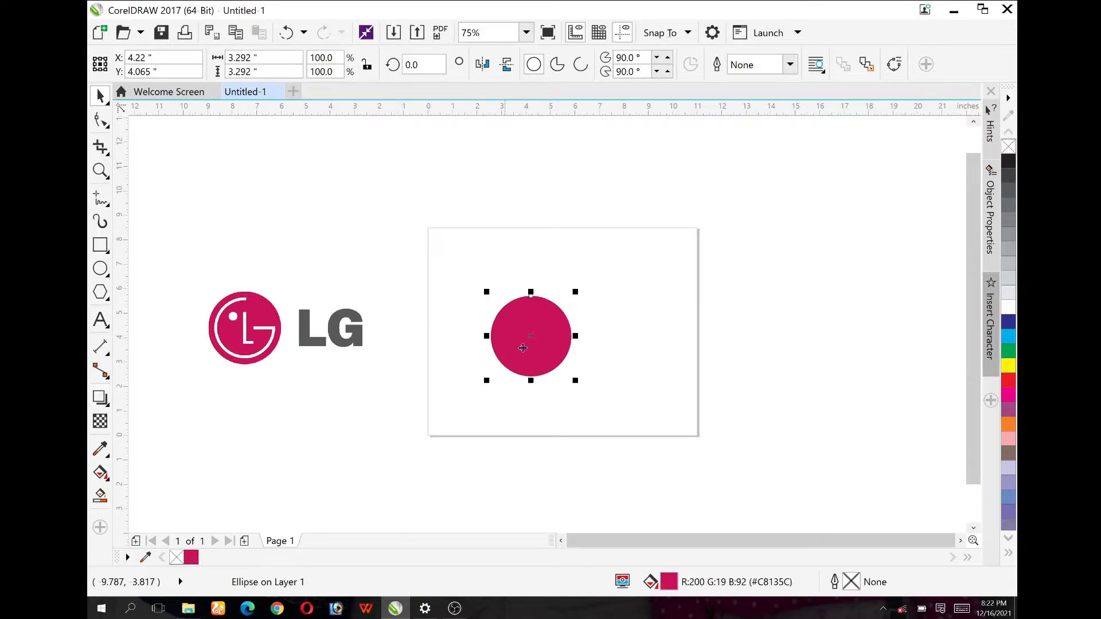
Step: Create a concentric copy of the crimson circle scaled to 84% (about 2.76 in) and give it a white outline
scroll(222, 330, left, 1)
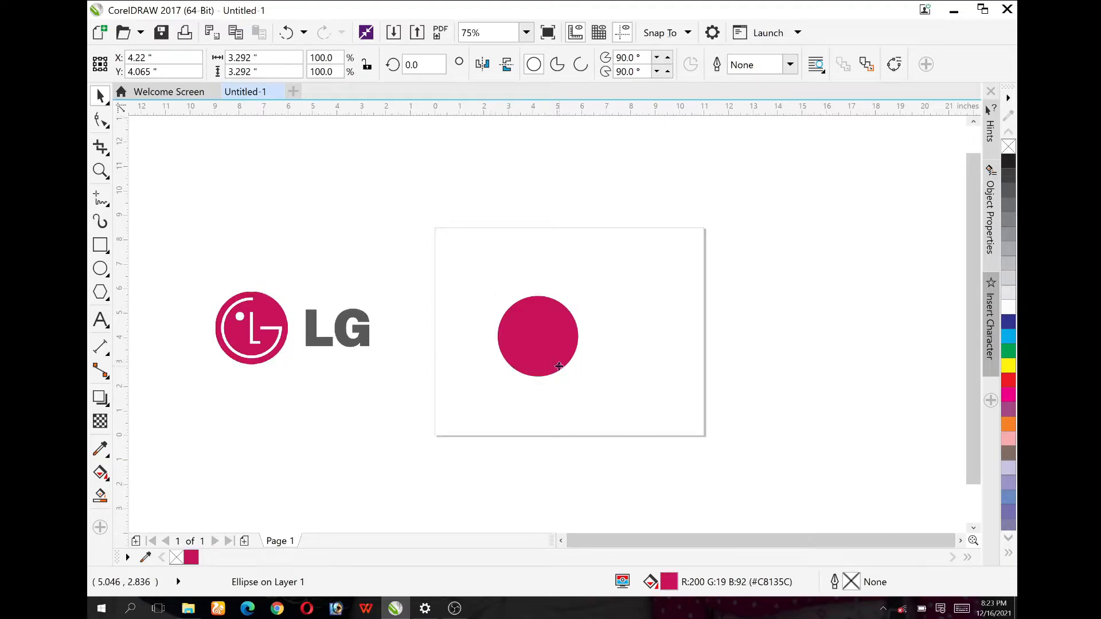
scroll(559, 366, up, 1)
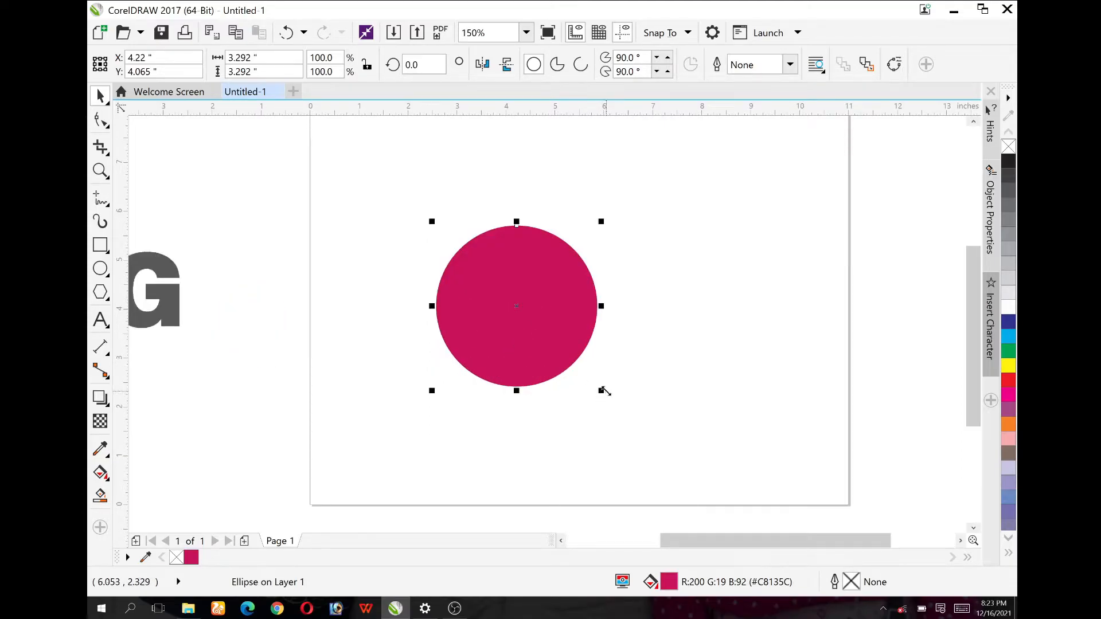
drag(602, 391, 591, 393)
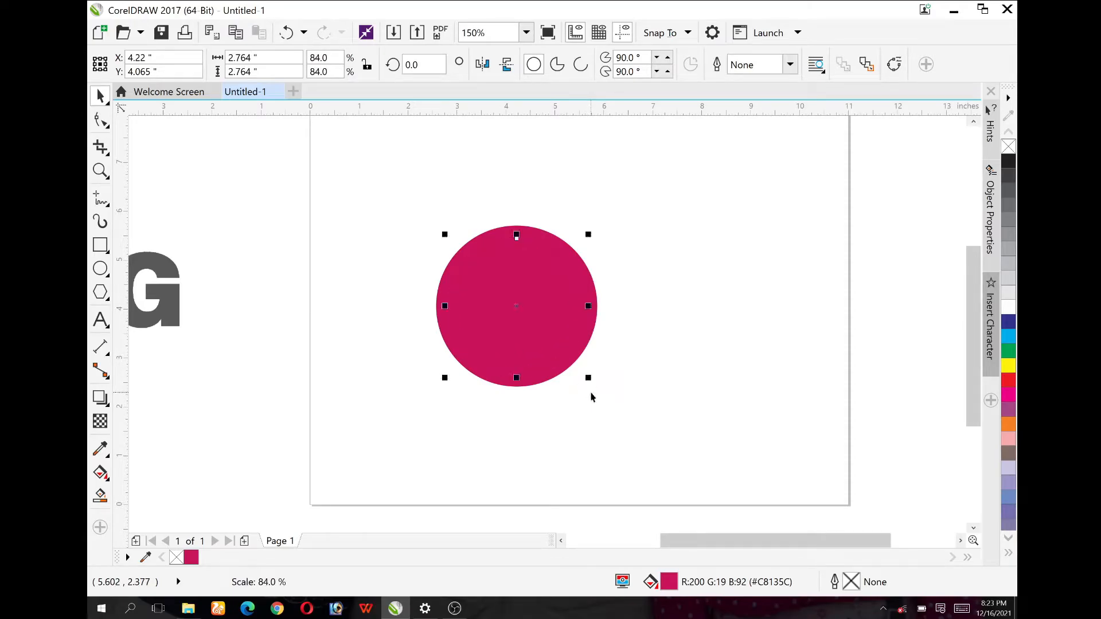
right_click(1011, 314)
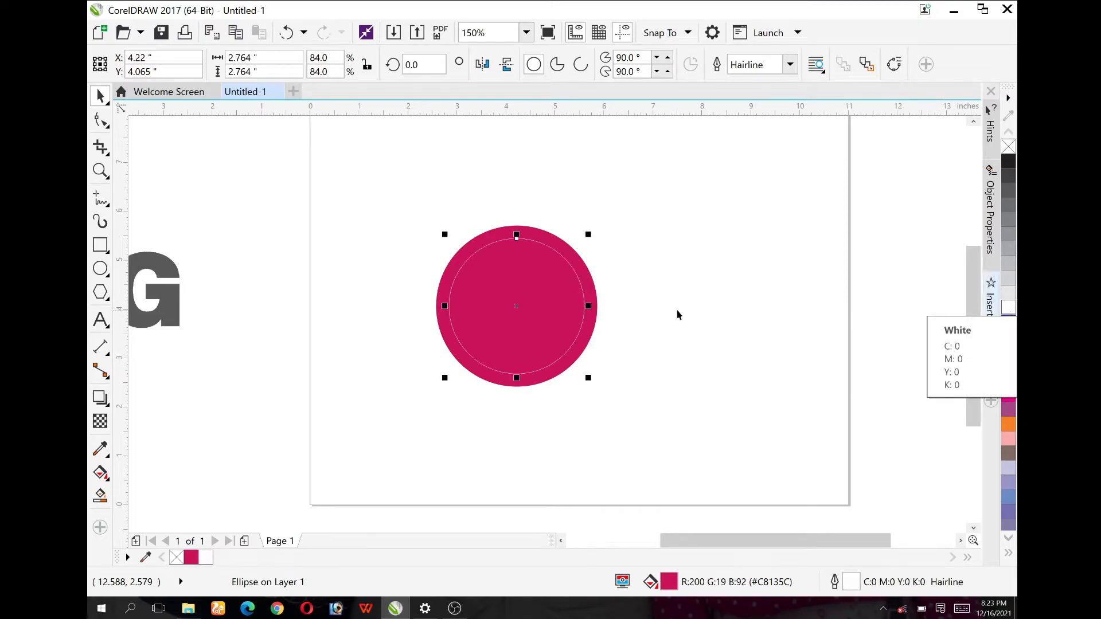
Step: Set the inner circle's white outline width to 8 pt, keeping its diameter at about 2.76 in
scroll(497, 255, down, 1)
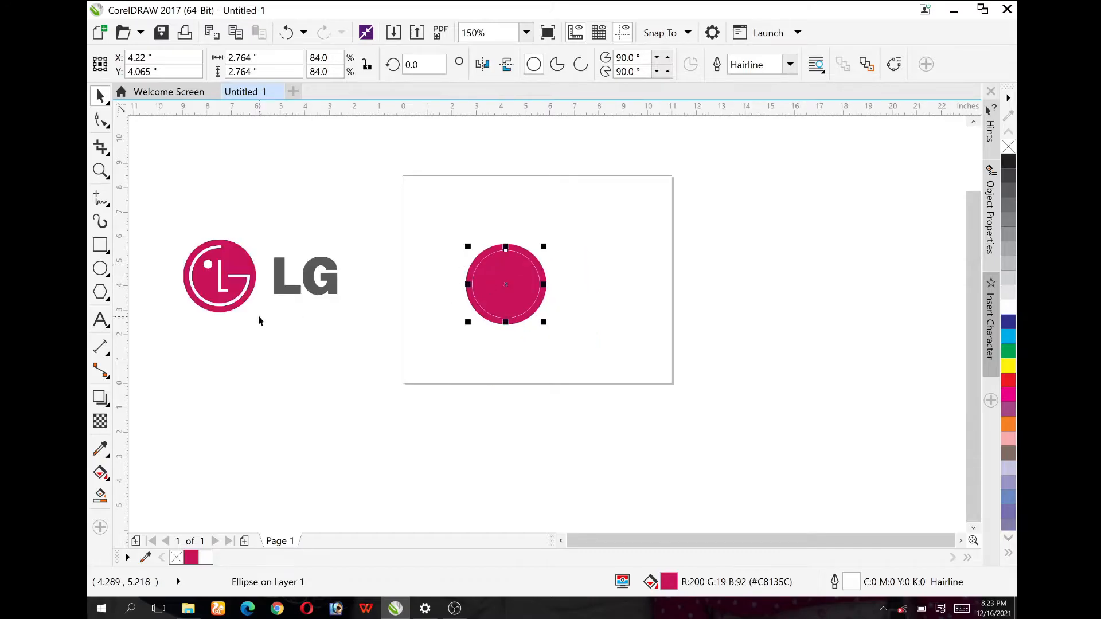
scroll(201, 270, up, 1)
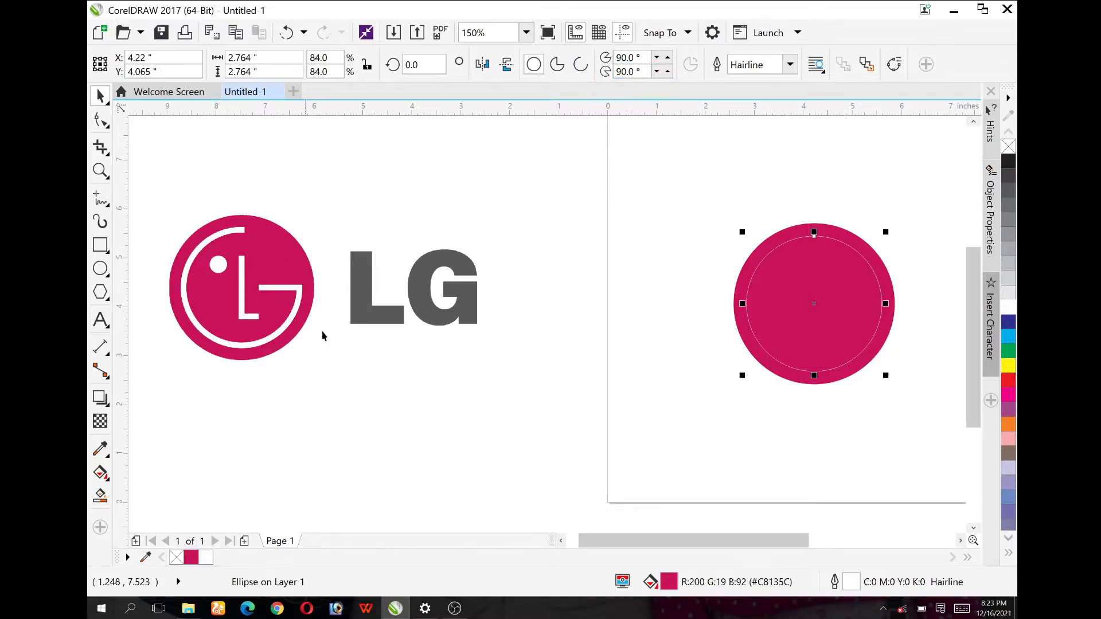
click(790, 64)
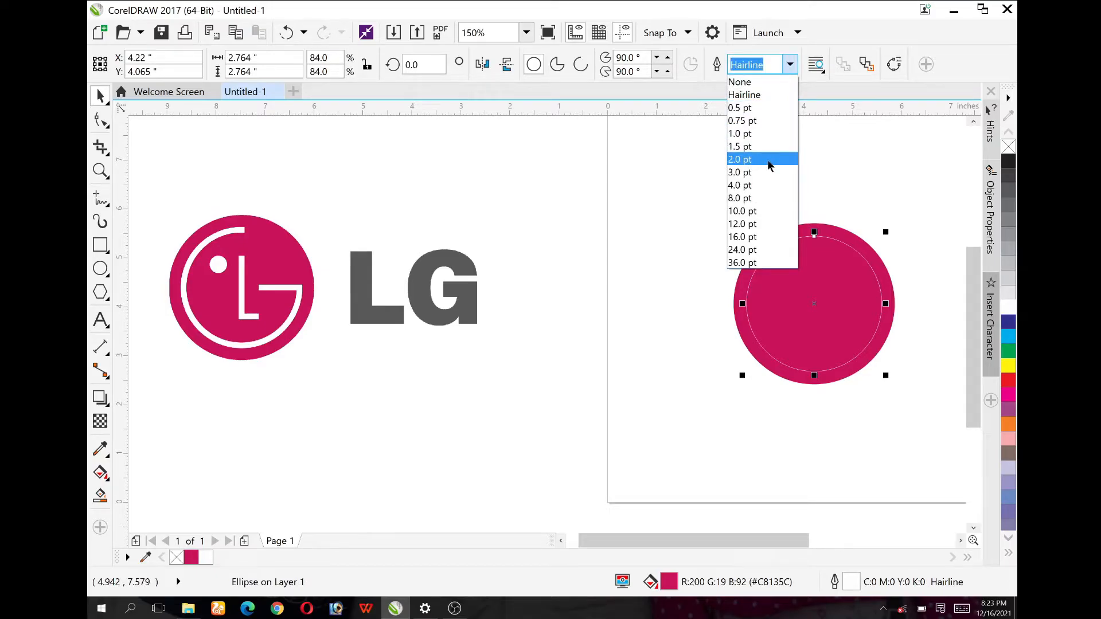
click(767, 159)
click(790, 64)
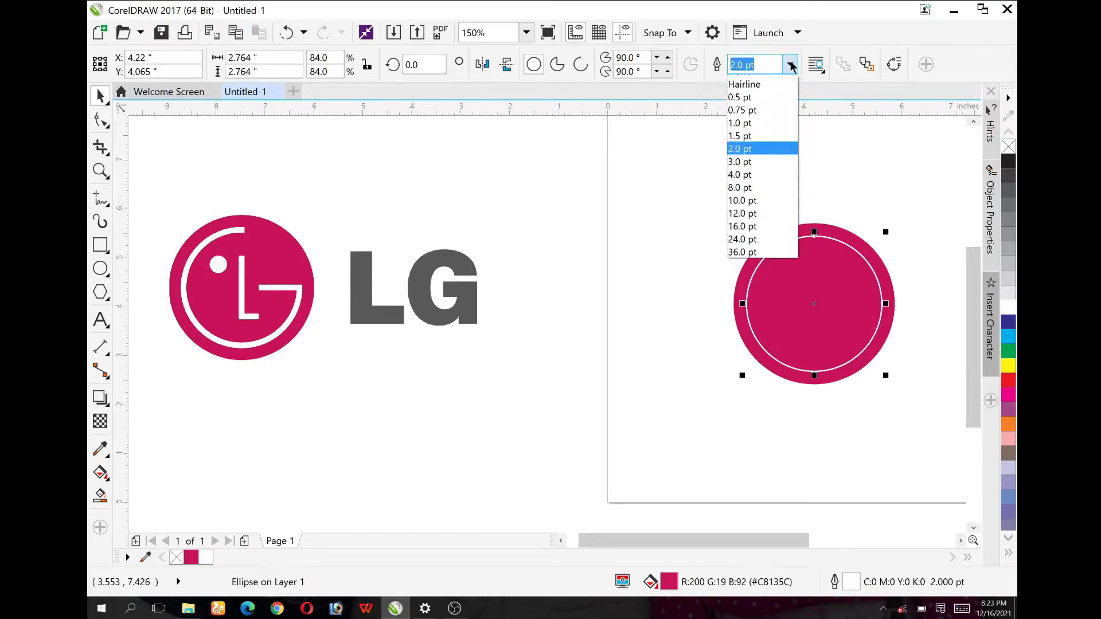
click(762, 199)
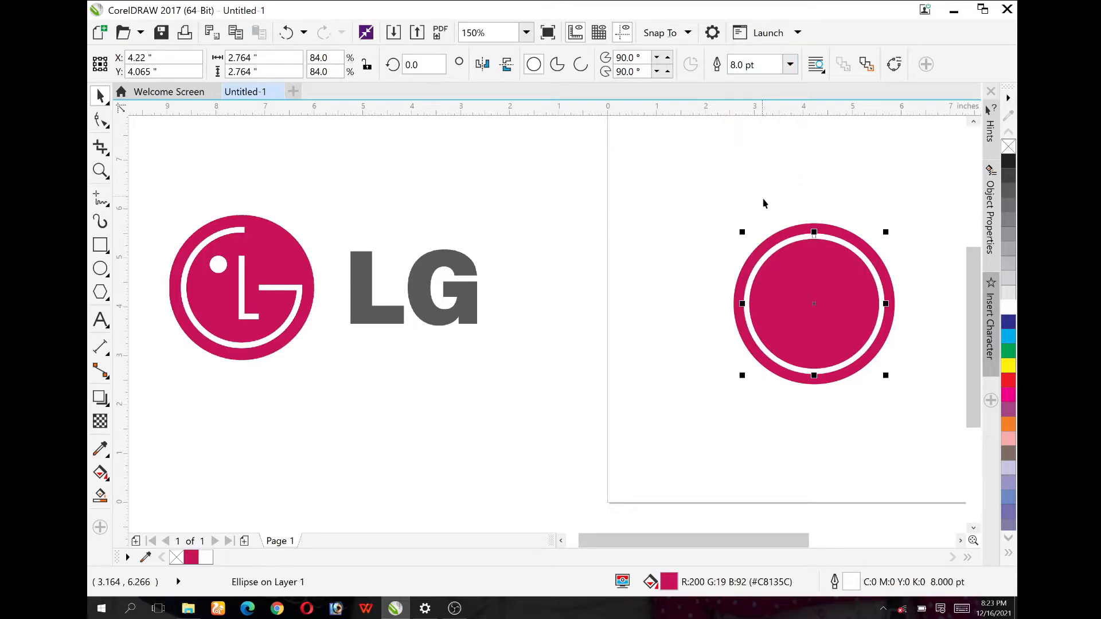
drag(886, 377, 880, 379)
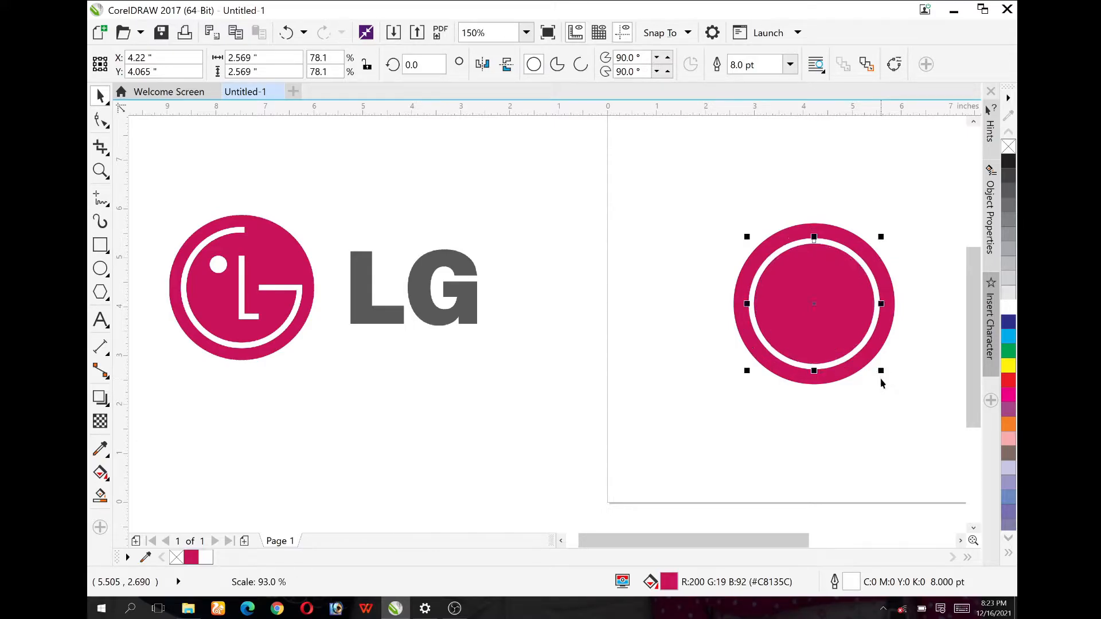
drag(881, 371, 887, 375)
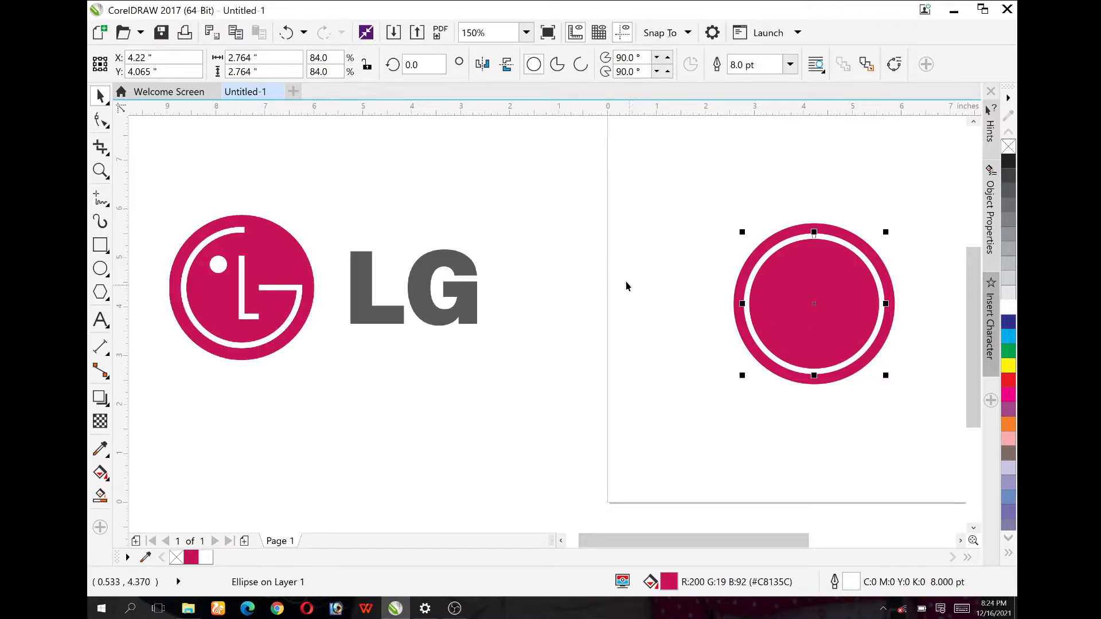
Step: Convert the inner circle into a 0° to 270° arc and mirror it vertically so the gap lies in the upper-right quarter
click(580, 67)
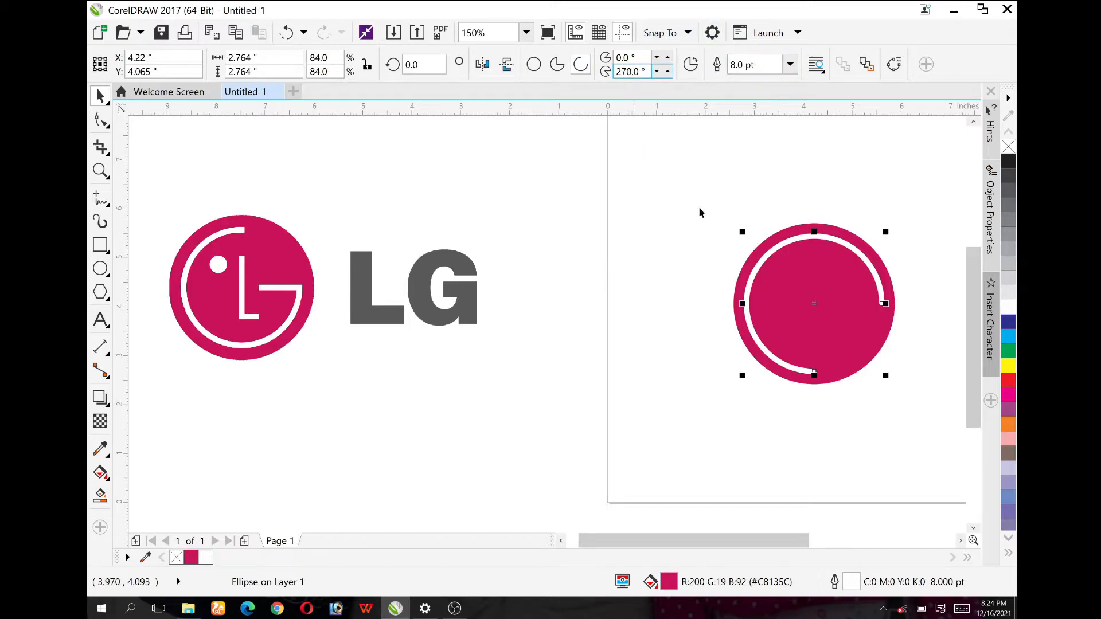
click(506, 67)
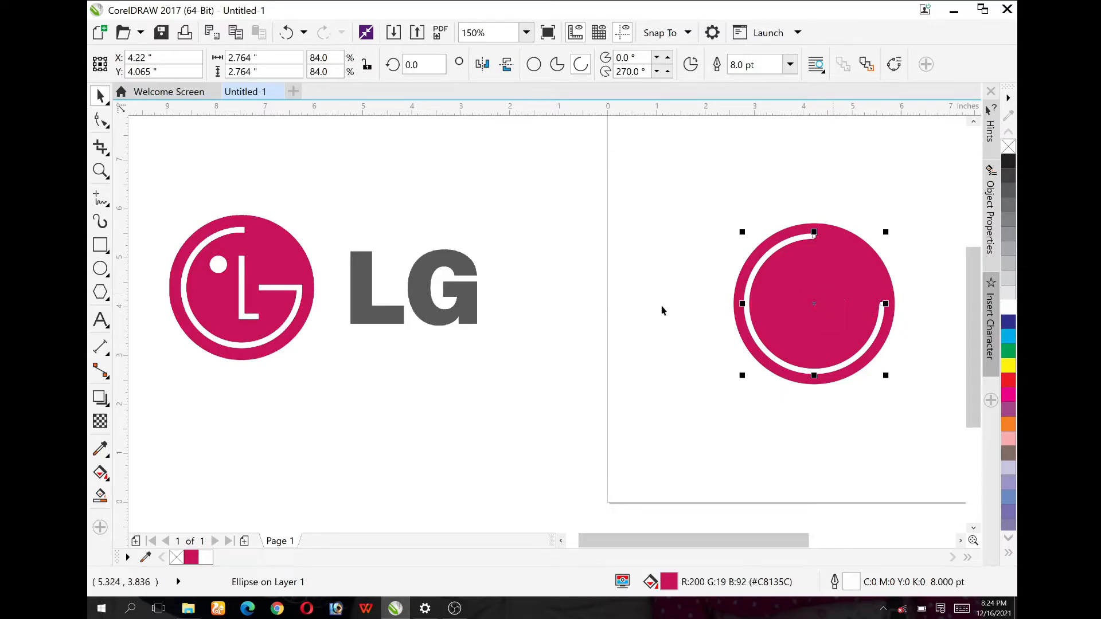
click(565, 308)
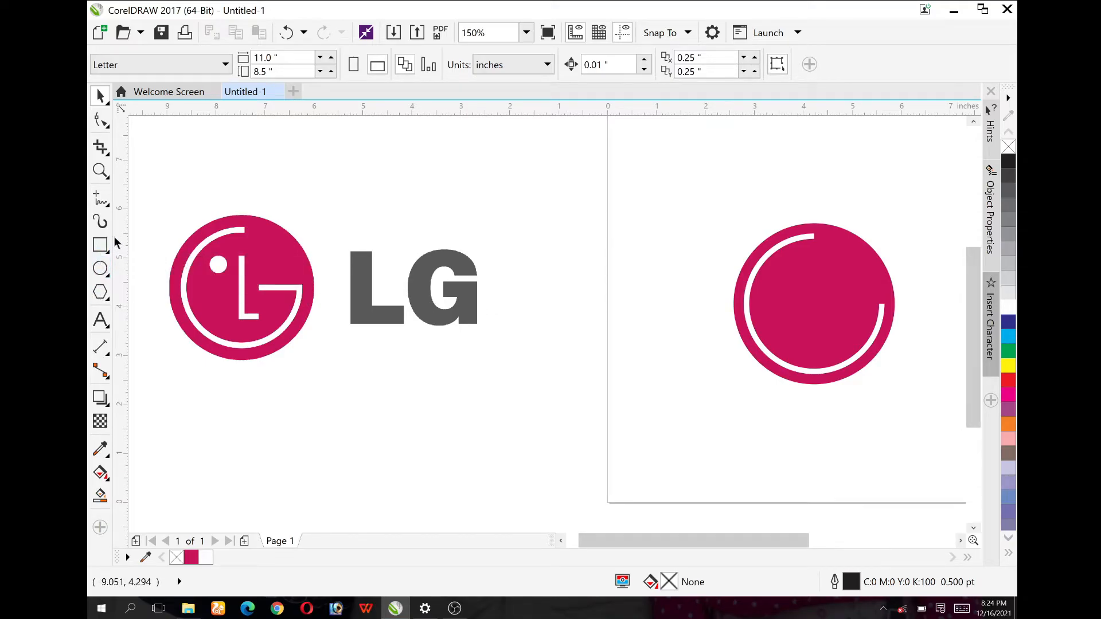
Step: Draw a white 8 pt horizontal line about 1.69 in long and place it running inward from the arc's right end
click(106, 201)
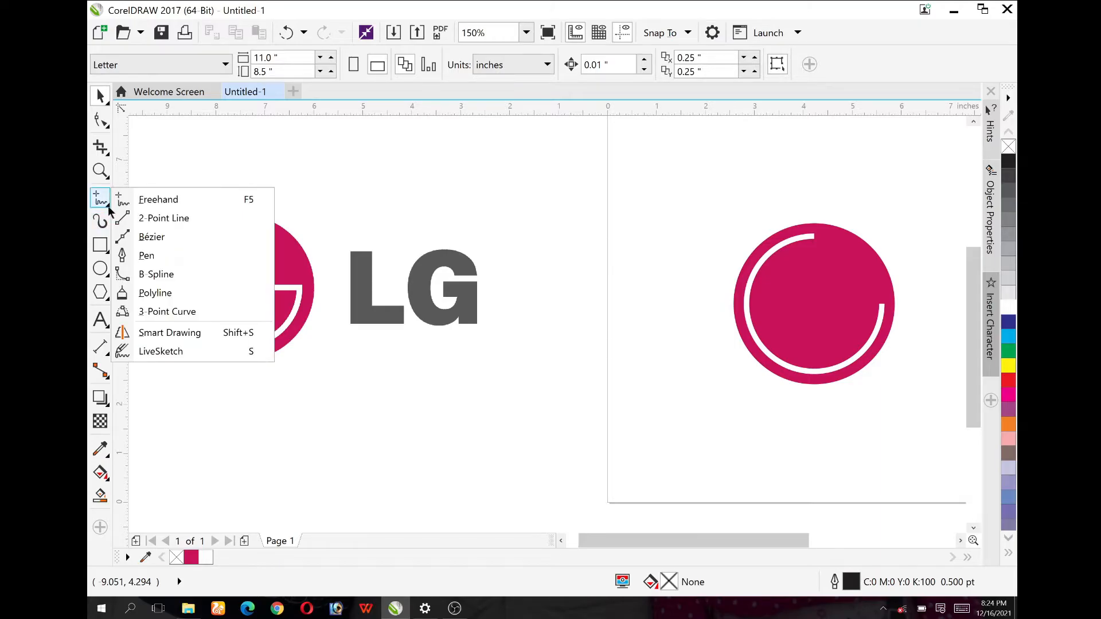
click(147, 219)
mouse_move(282, 405)
mouse_down()
mouse_move(351, 414)
mouse_move(370, 405)
mouse_up()
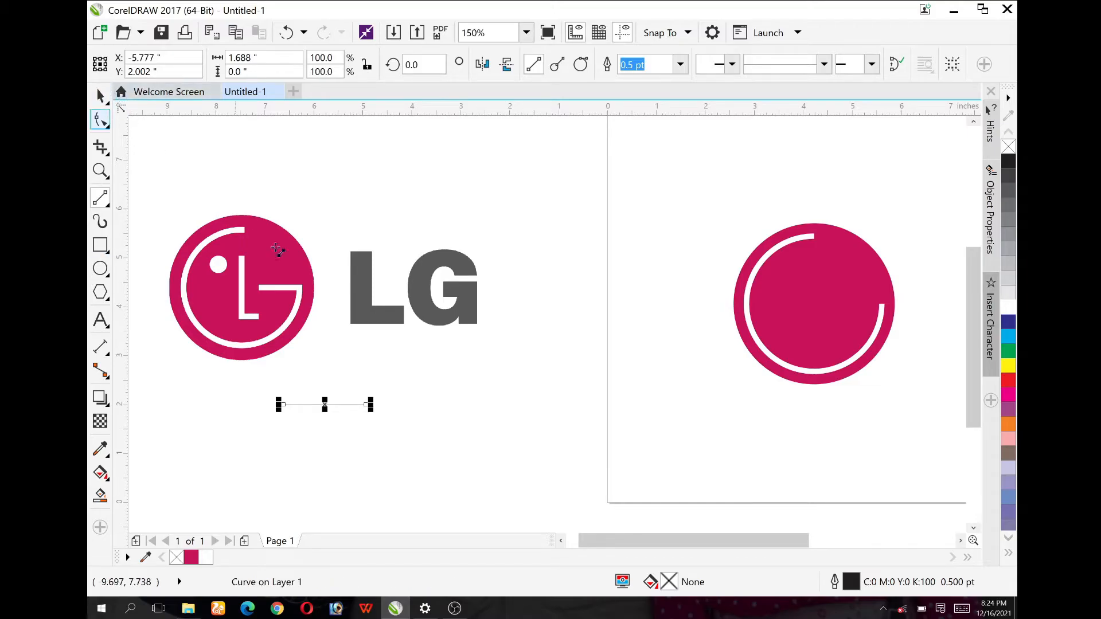
click(679, 64)
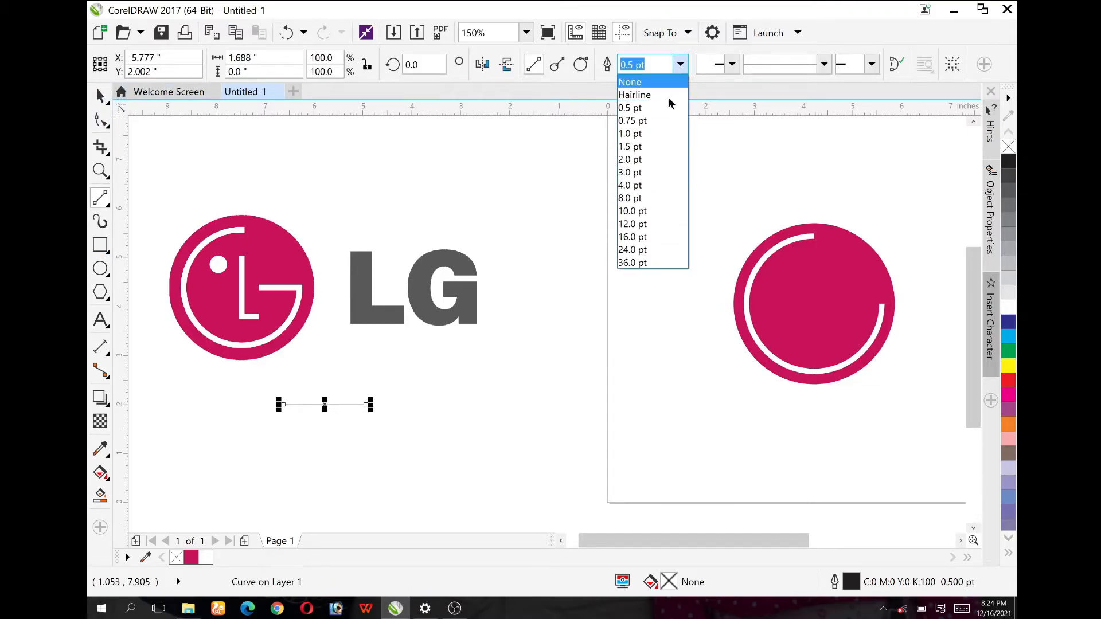
click(639, 198)
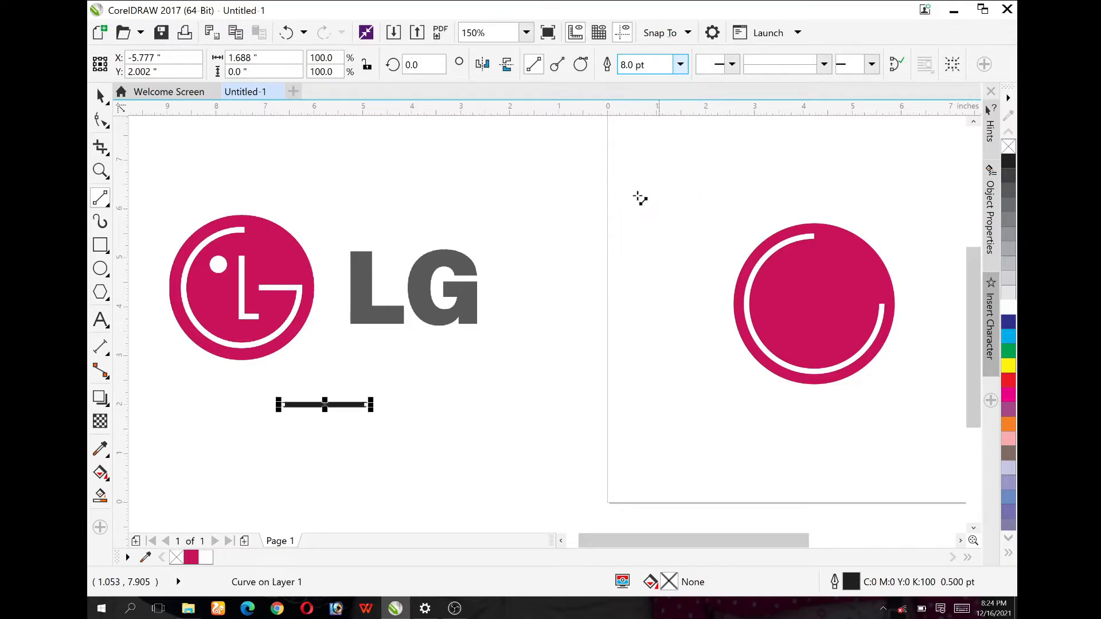
drag(324, 405, 842, 310)
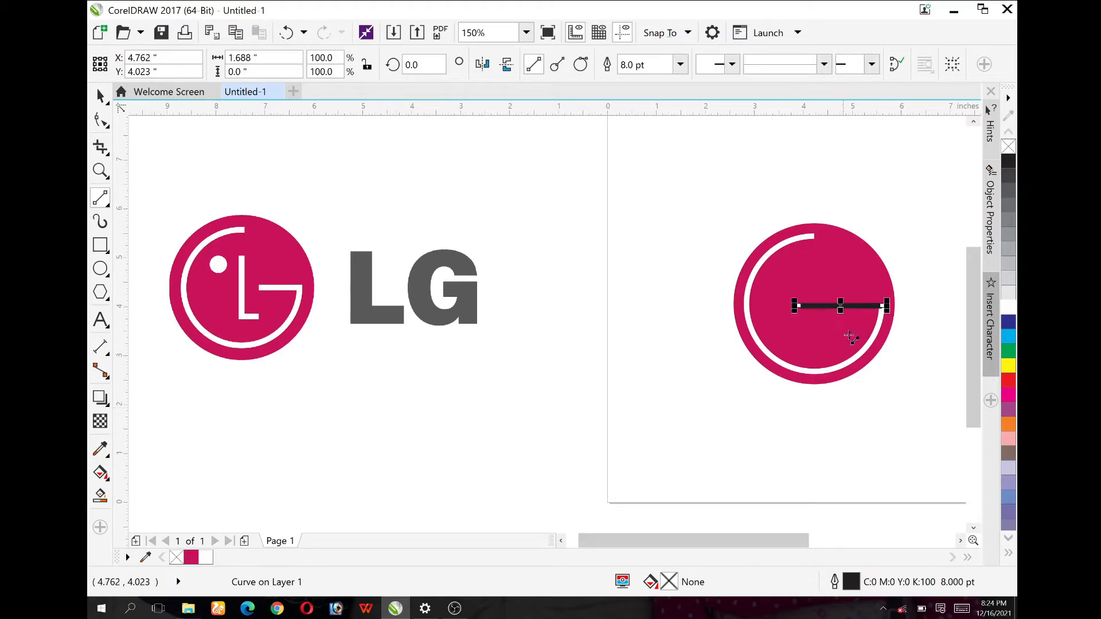
right_click(206, 558)
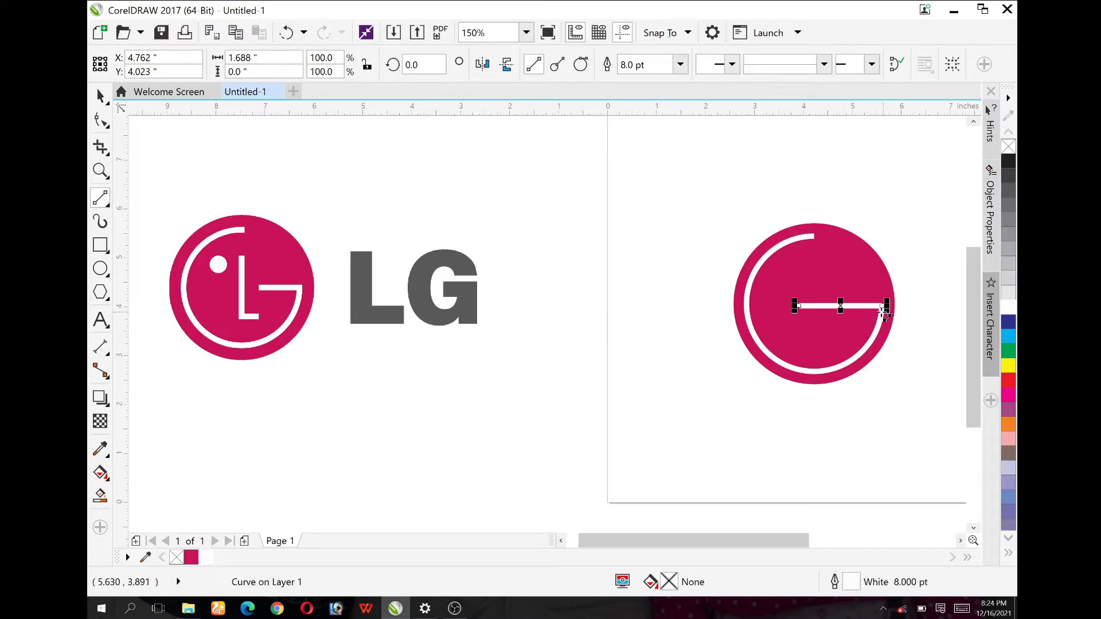
Step: Shorten the horizontal G bar from its inner end to about 0.88 in
scroll(863, 306, up, 2)
drag(731, 305, 809, 313)
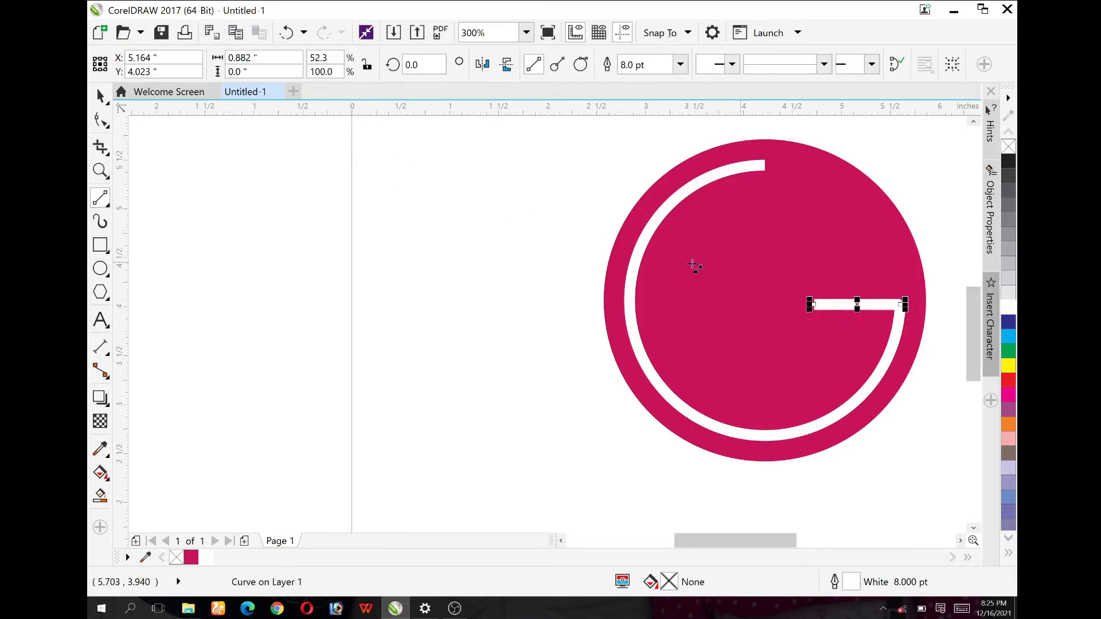
scroll(460, 209, down, 2)
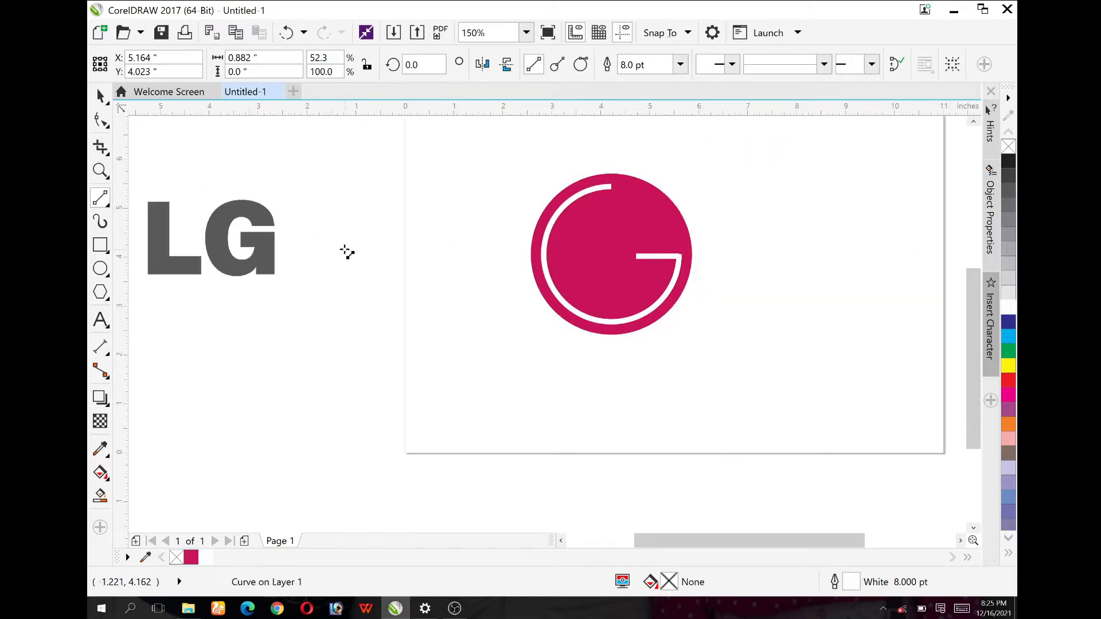
scroll(347, 252, down, 2)
scroll(232, 238, up, 2)
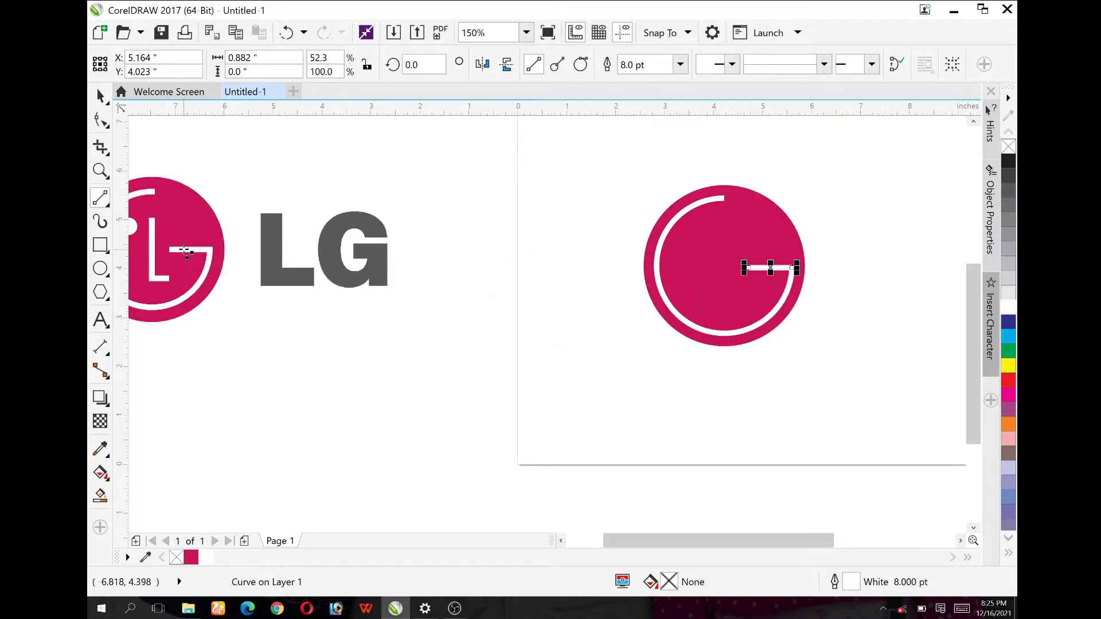
scroll(745, 269, up, 4)
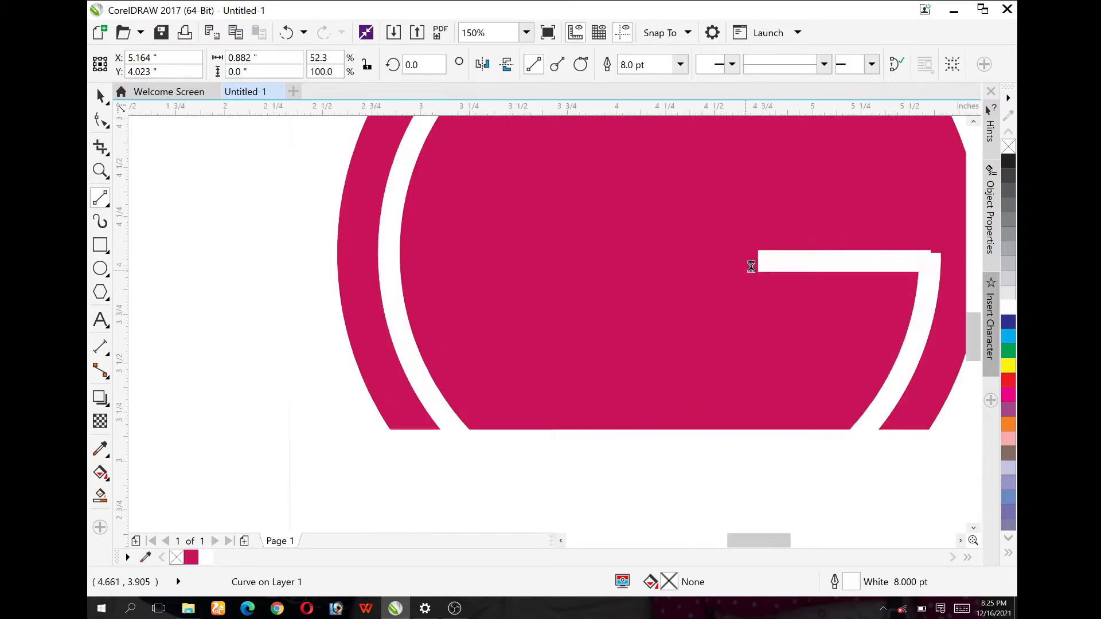
Step: Shorten the horizontal G bar from its inner end to about 0.84 in and move it to meet the arc's right end
drag(753, 261, 762, 261)
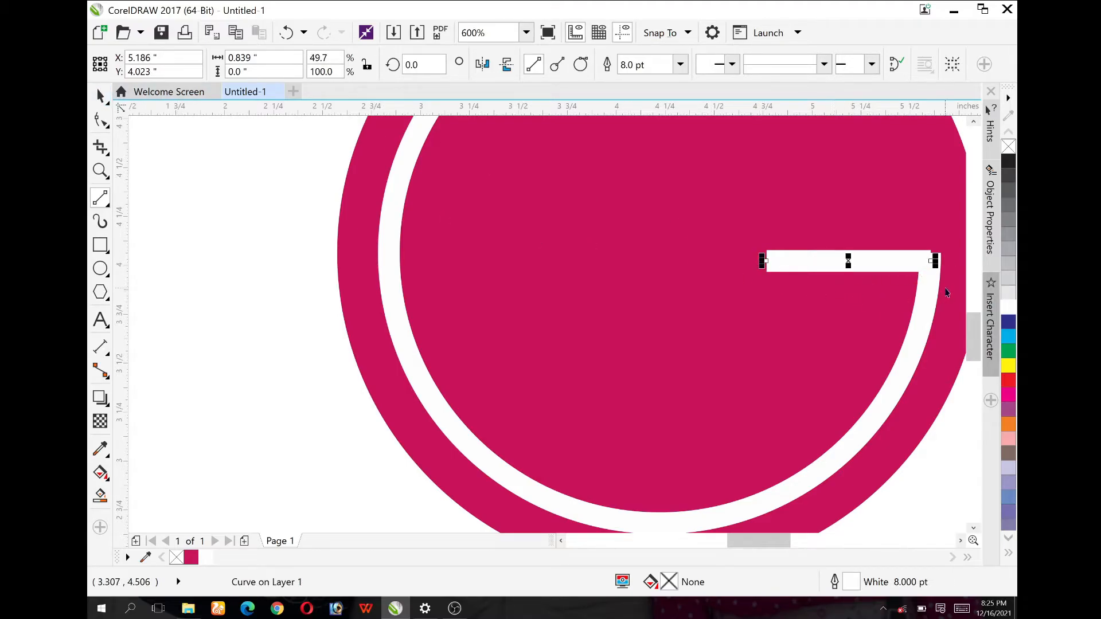
scroll(945, 288, up, 1)
key(space)
drag(864, 238, 875, 246)
scroll(889, 230, up, 2)
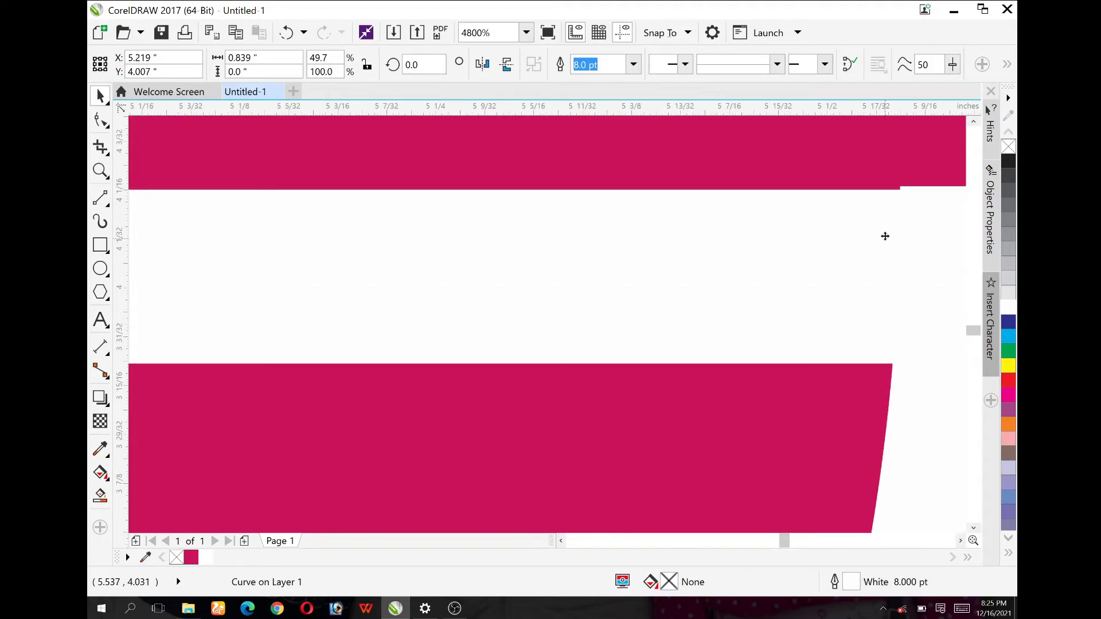
scroll(875, 247, down, 2)
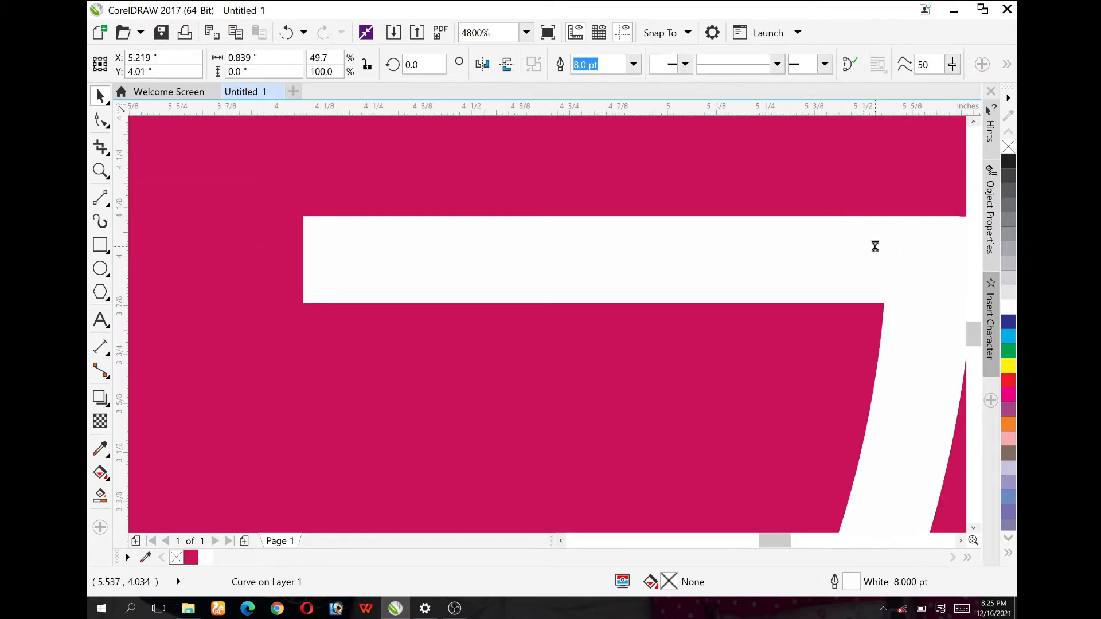
scroll(876, 247, down, 3)
scroll(898, 246, up, 4)
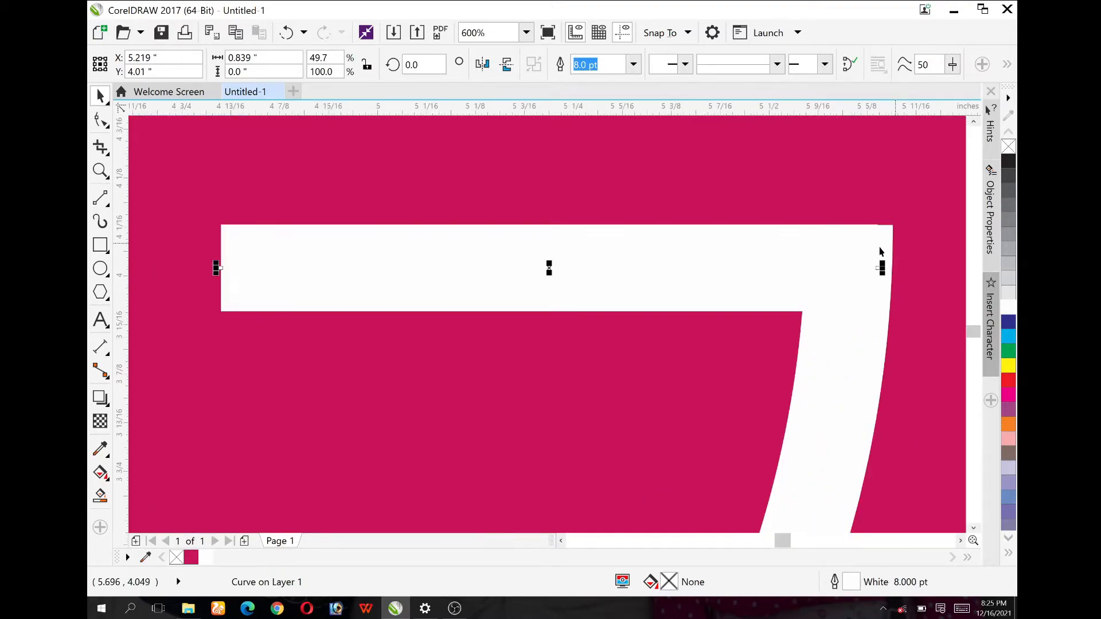
scroll(884, 251, up, 1)
drag(800, 253, 816, 256)
click(803, 257)
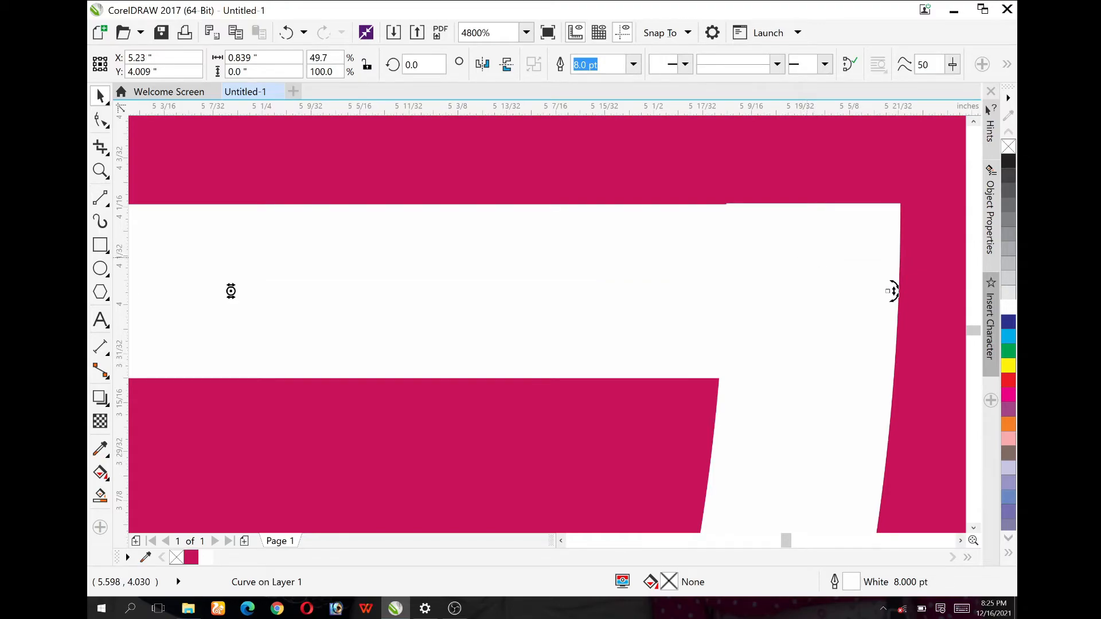
Step: Fine-tune the G bar's position so its outer end sits flush with the arc's end, centred at about X 5.232 in, Y 4.011 in
click(740, 328)
key(Up)
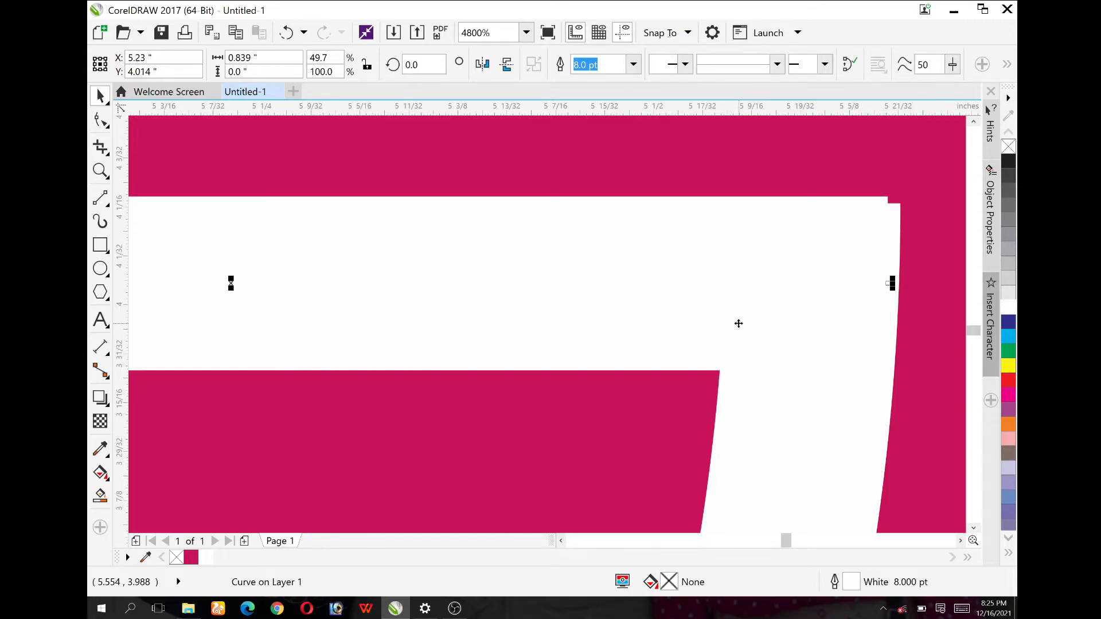
key(Right)
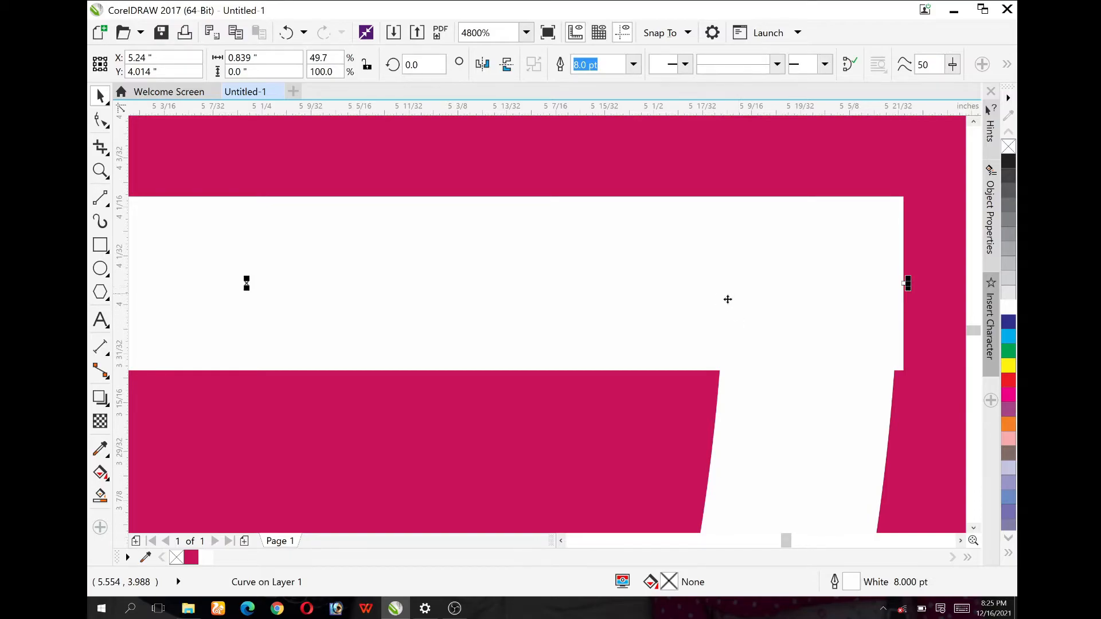
drag(724, 300, 766, 302)
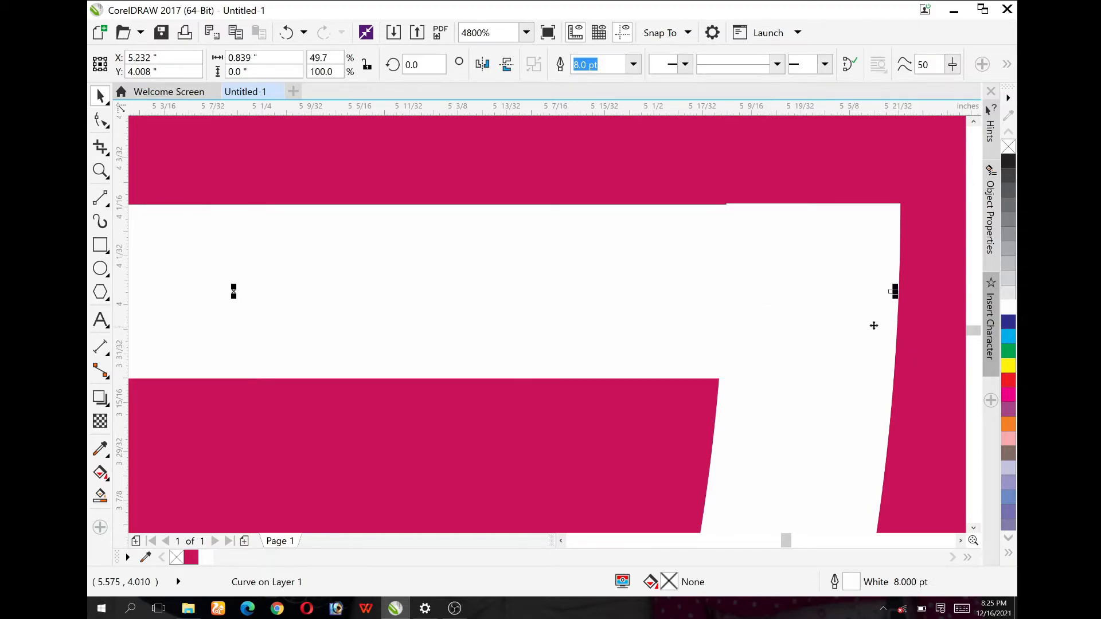
key(Up)
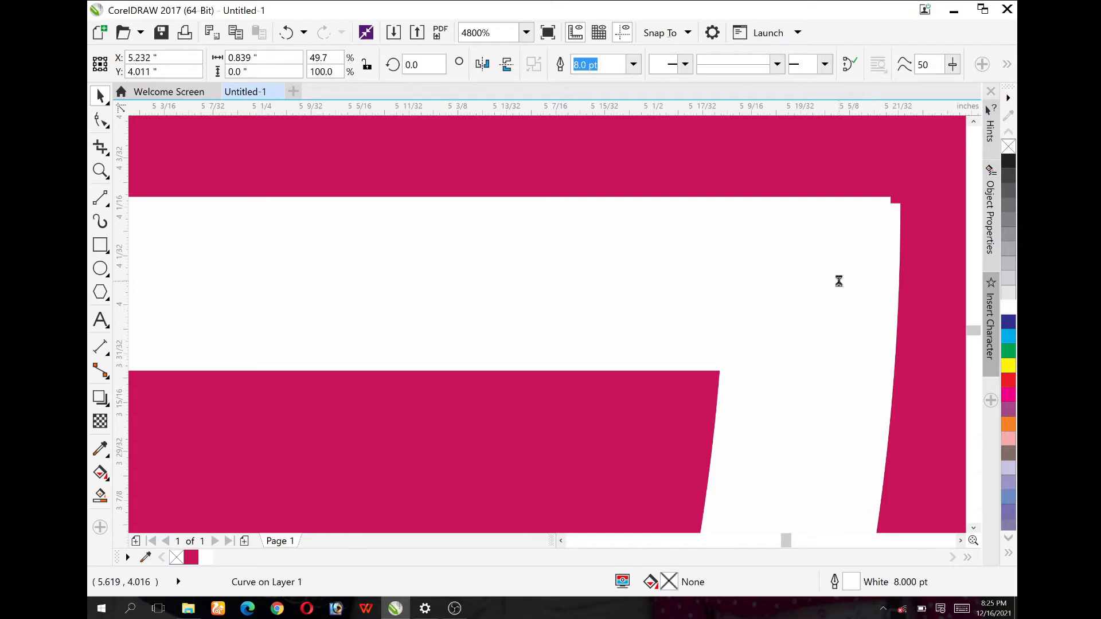
key(Down)
scroll(841, 285, down, 1)
scroll(842, 284, down, 1)
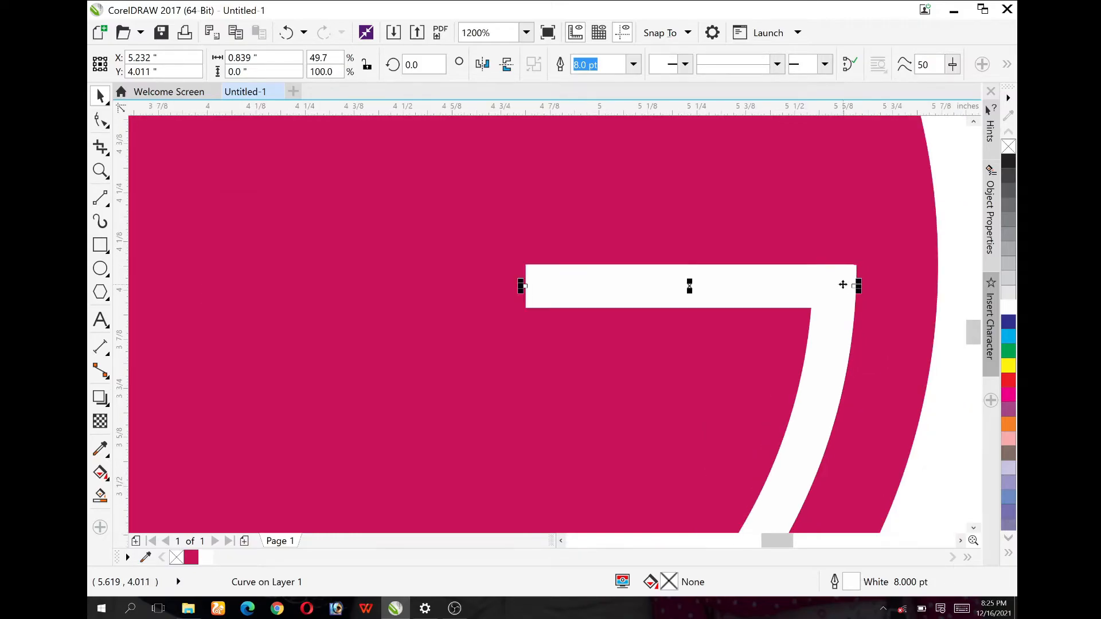
scroll(829, 317, down, 1)
scroll(830, 319, down, 3)
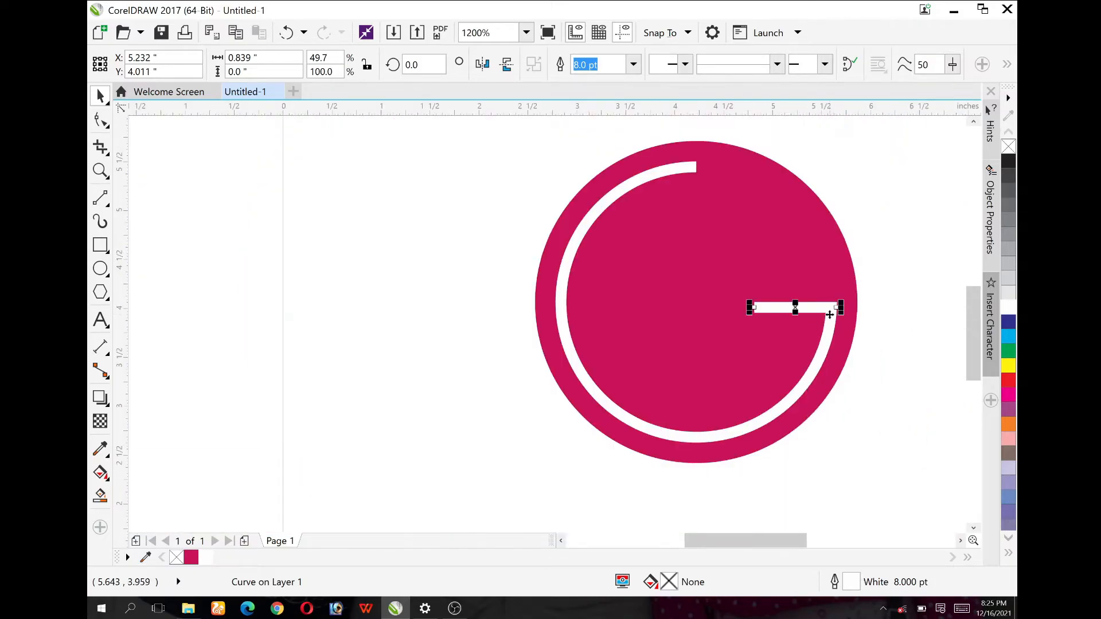
click(780, 358)
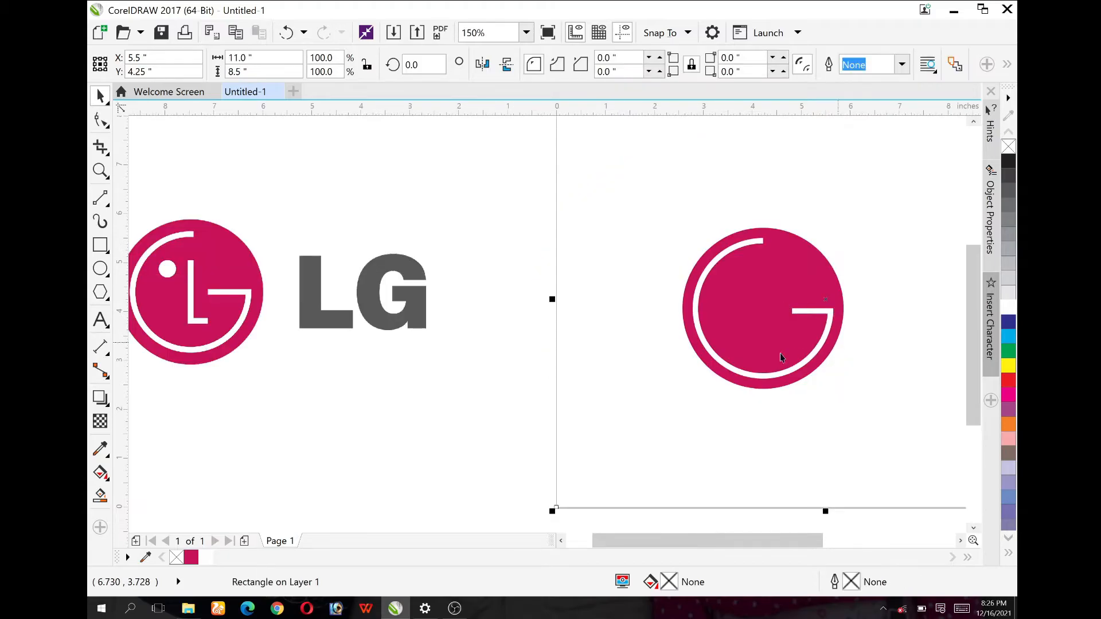
click(491, 359)
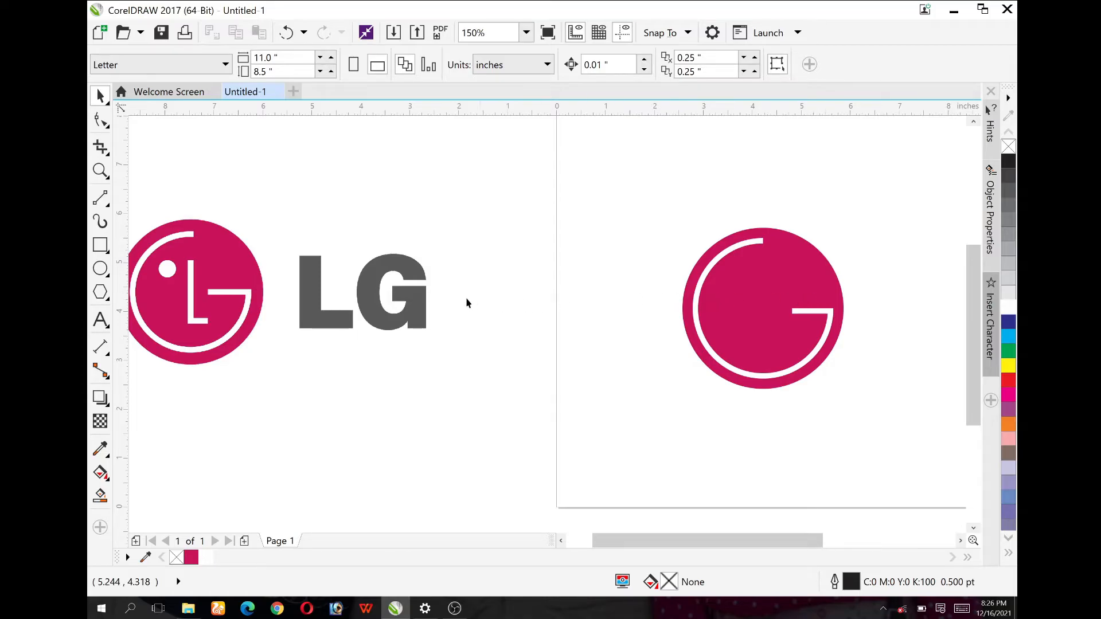
Step: Lengthen the horizontal G bar from its inner end to about 0.94 in
click(781, 314)
scroll(781, 313, up, 2)
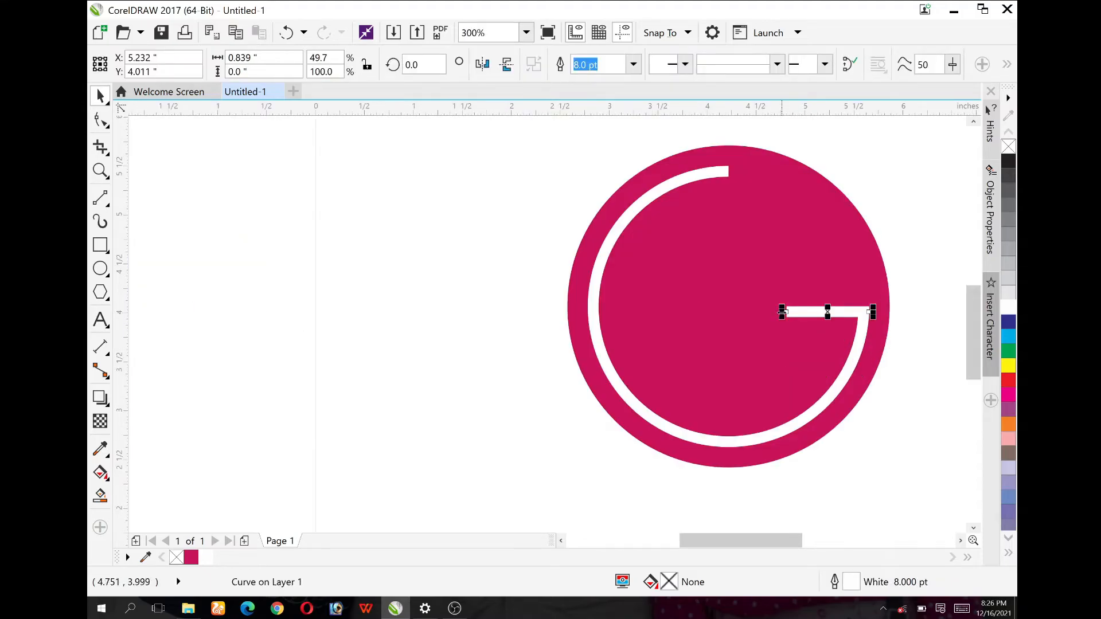
drag(781, 313, 773, 312)
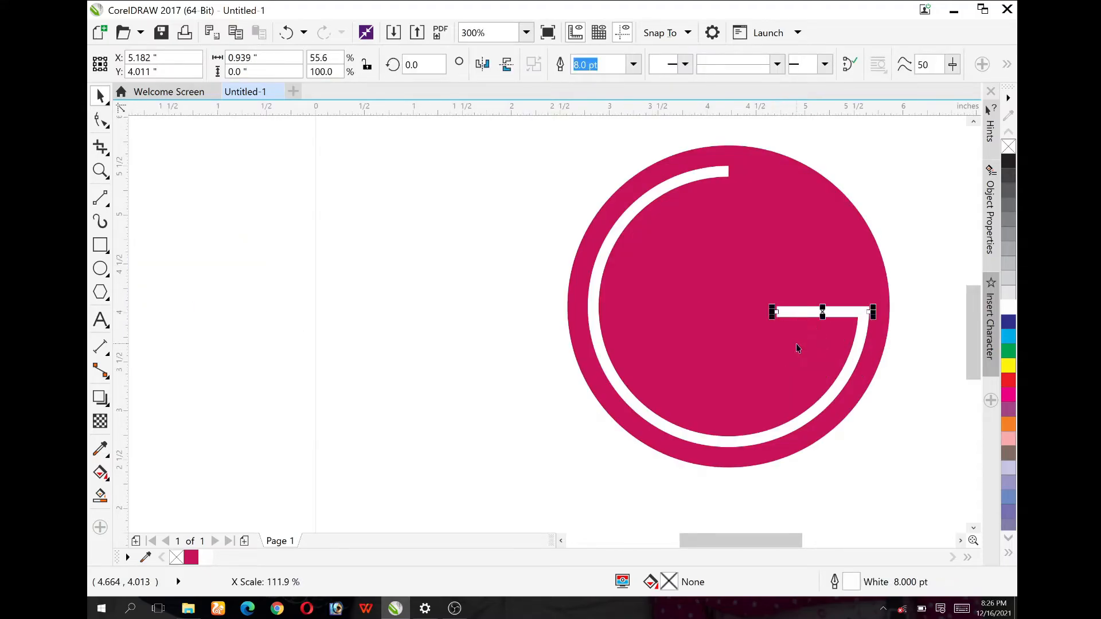
scroll(796, 349, down, 2)
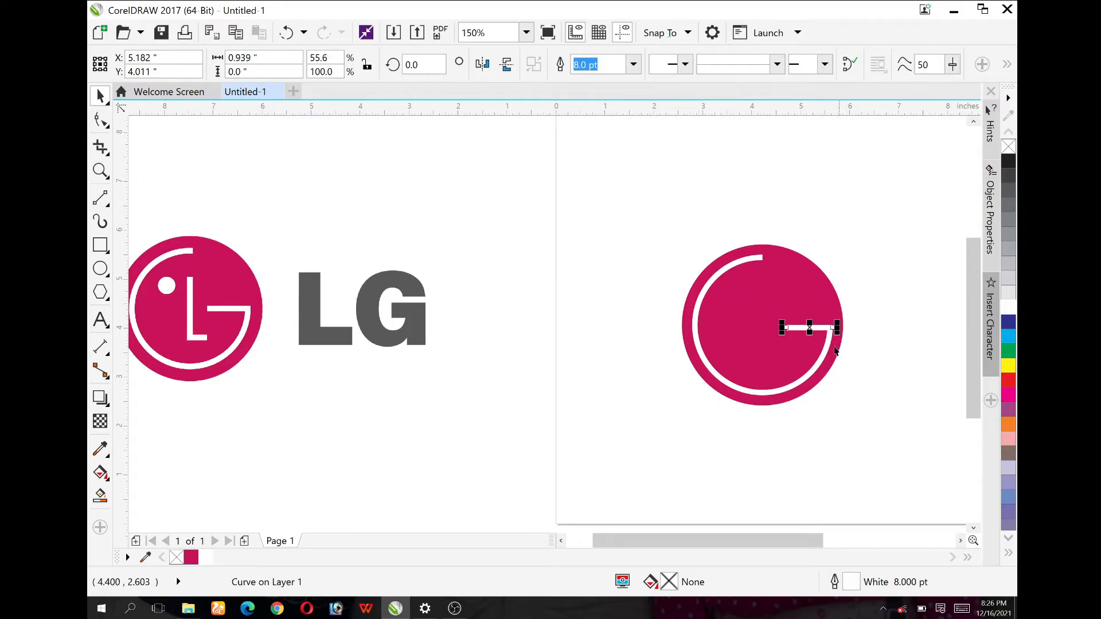
Step: Duplicate the G bar inside the circle as two short horizontal bars about 0.43 in long, just below the centre
drag(810, 329, 459, 437)
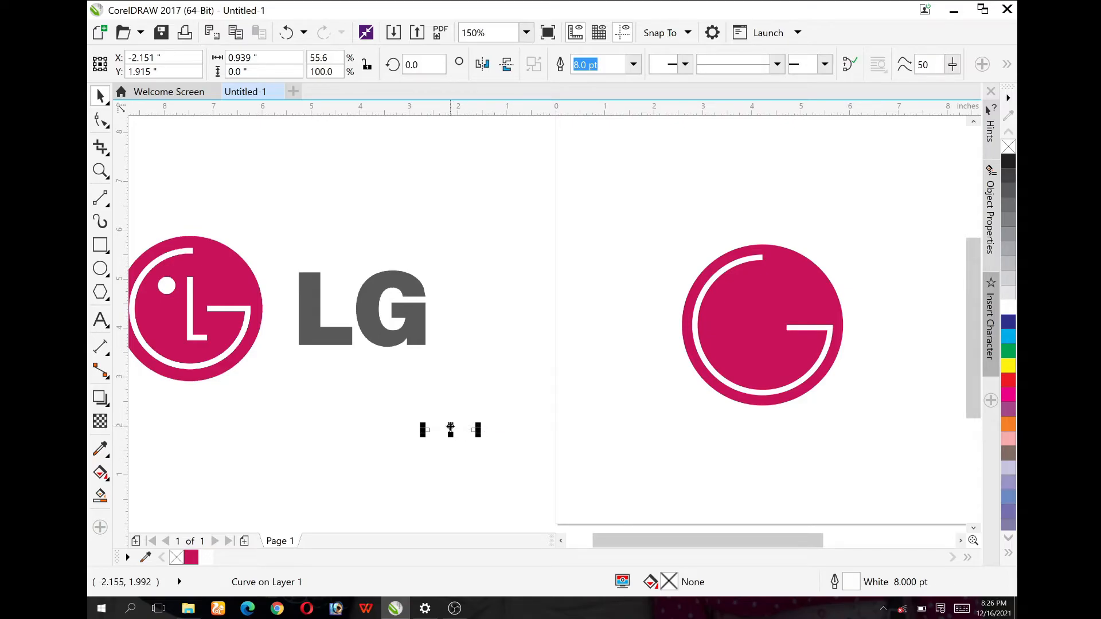
drag(450, 429, 734, 331)
scroll(813, 354, up, 1)
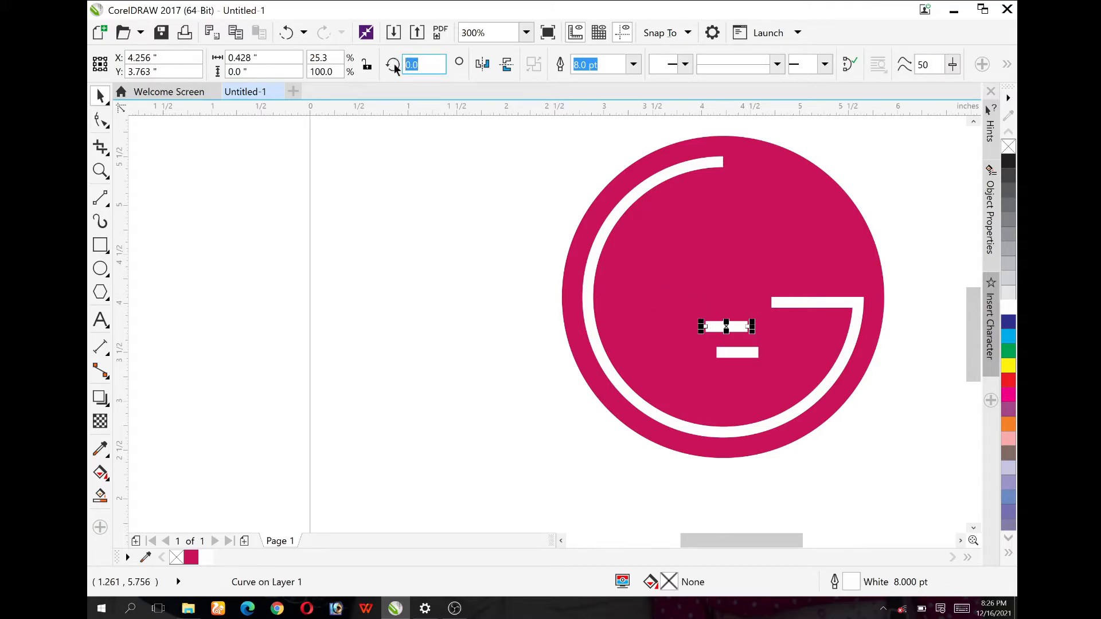
Step: Rotate the upper short bar by 90° and align its foot with the left end of the lower bar to form an L
text(90)
key(Return)
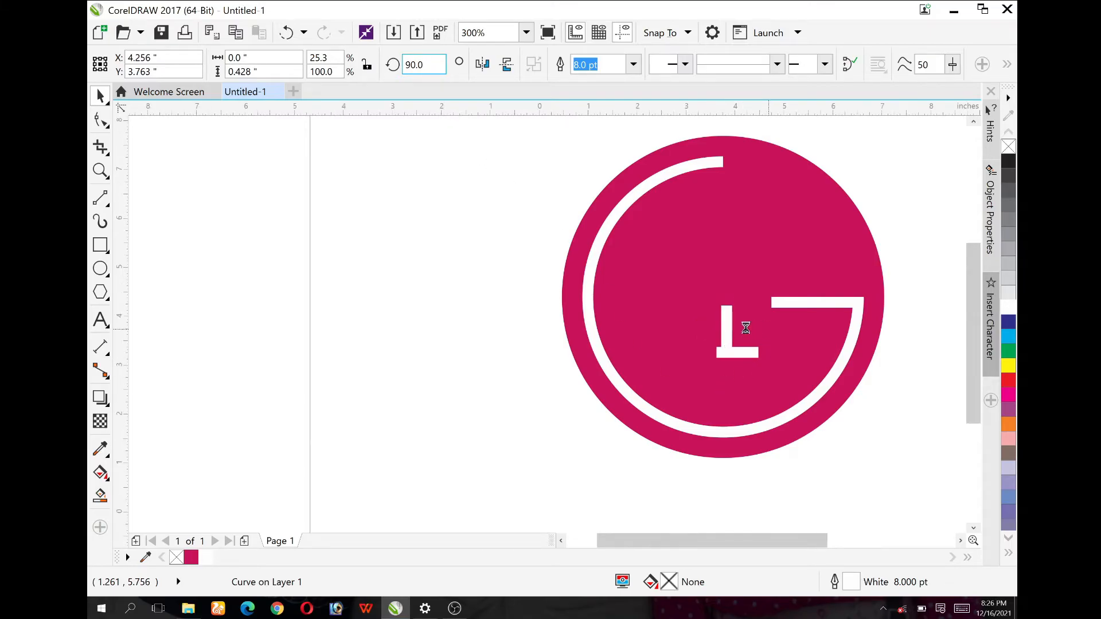
scroll(769, 336, down, 2)
scroll(719, 344, up, 2)
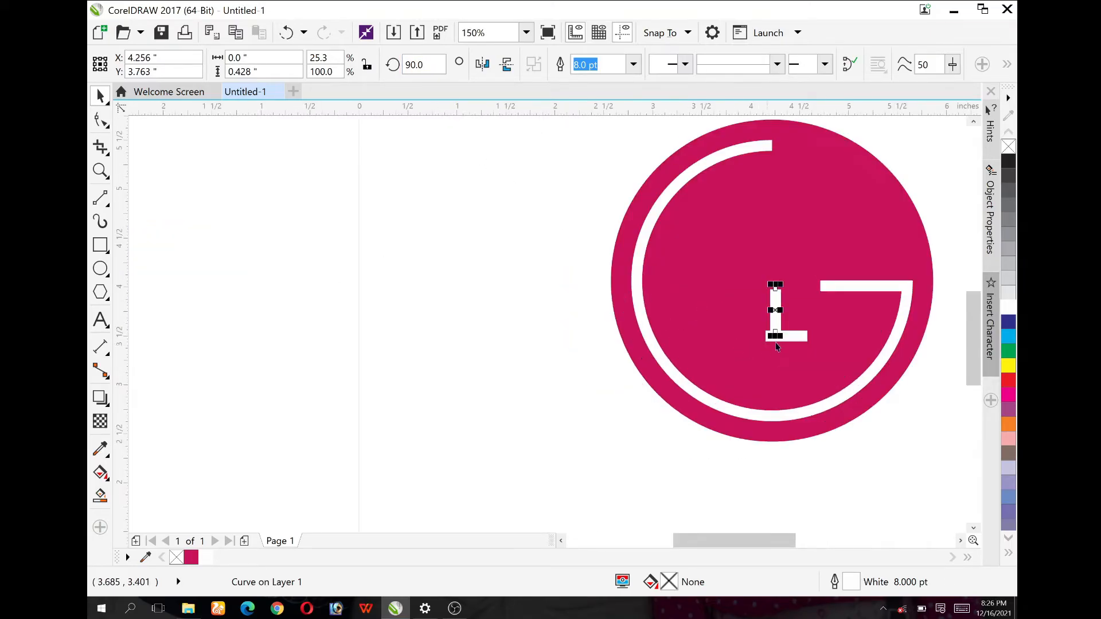
scroll(776, 319, up, 6)
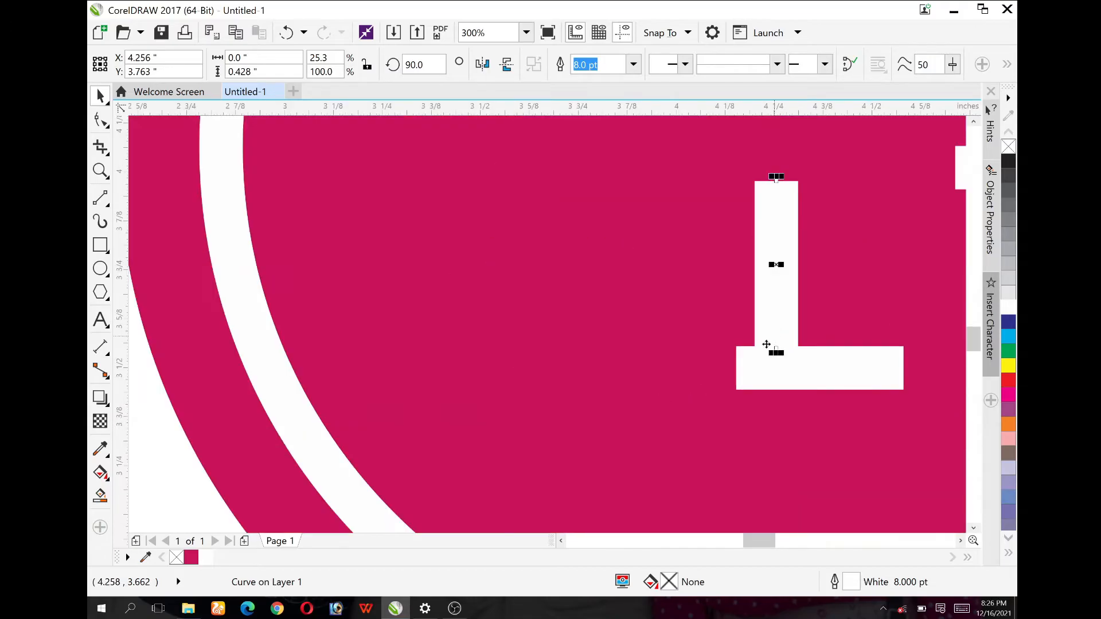
scroll(767, 346, up, 1)
drag(783, 351, 746, 351)
scroll(753, 352, down, 4)
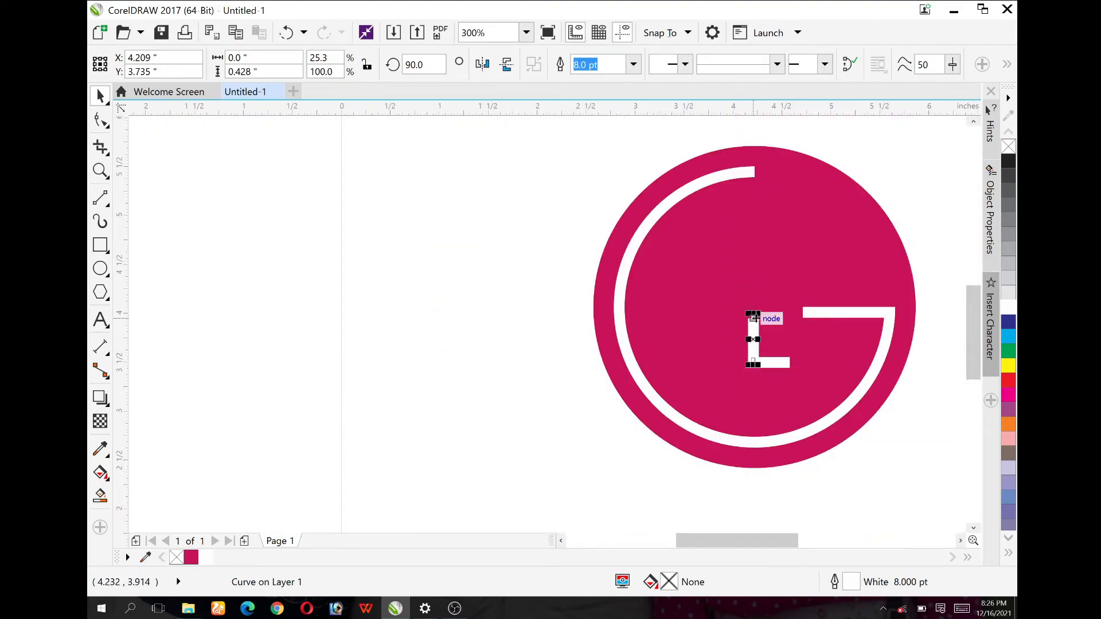
Step: Stretch the L's vertical stroke upward to a height of about 1.33 in
drag(753, 315, 756, 211)
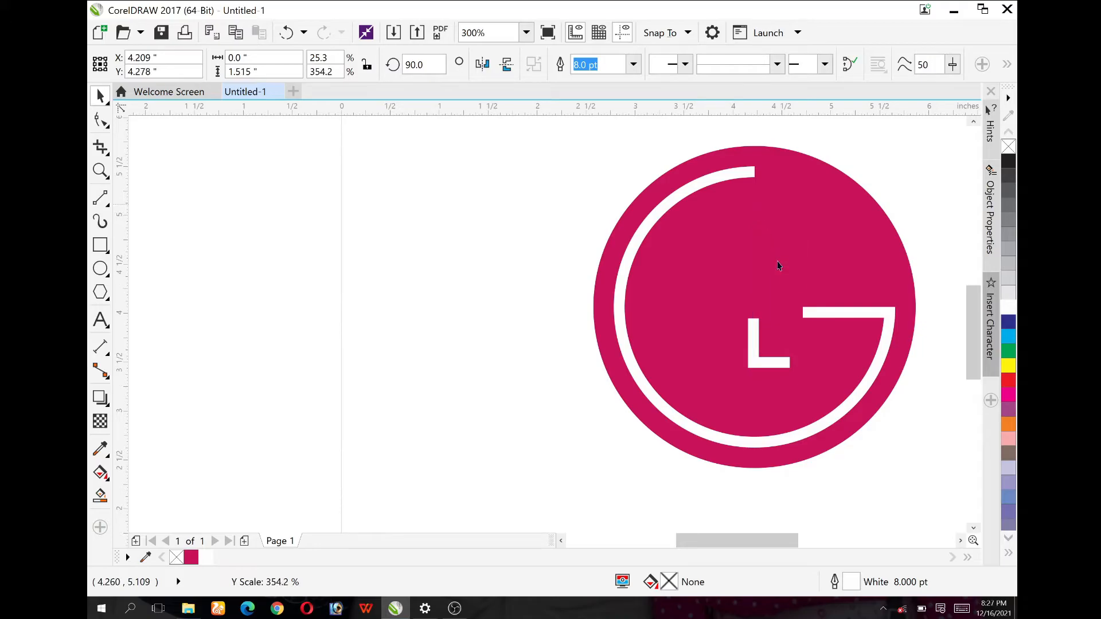
scroll(770, 320, down, 1)
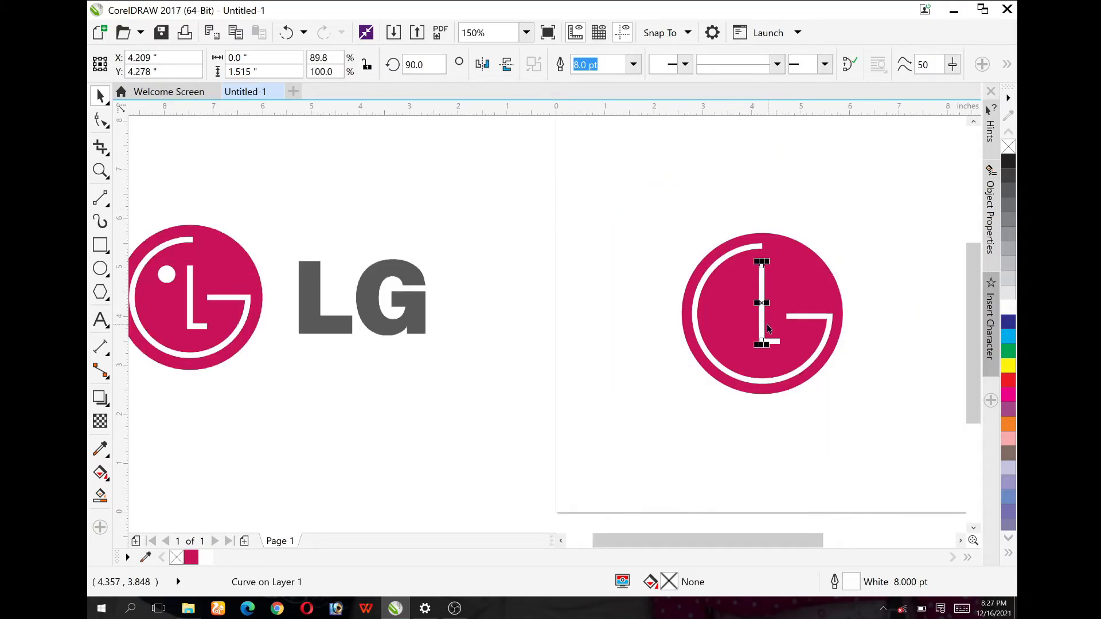
drag(762, 261, 761, 274)
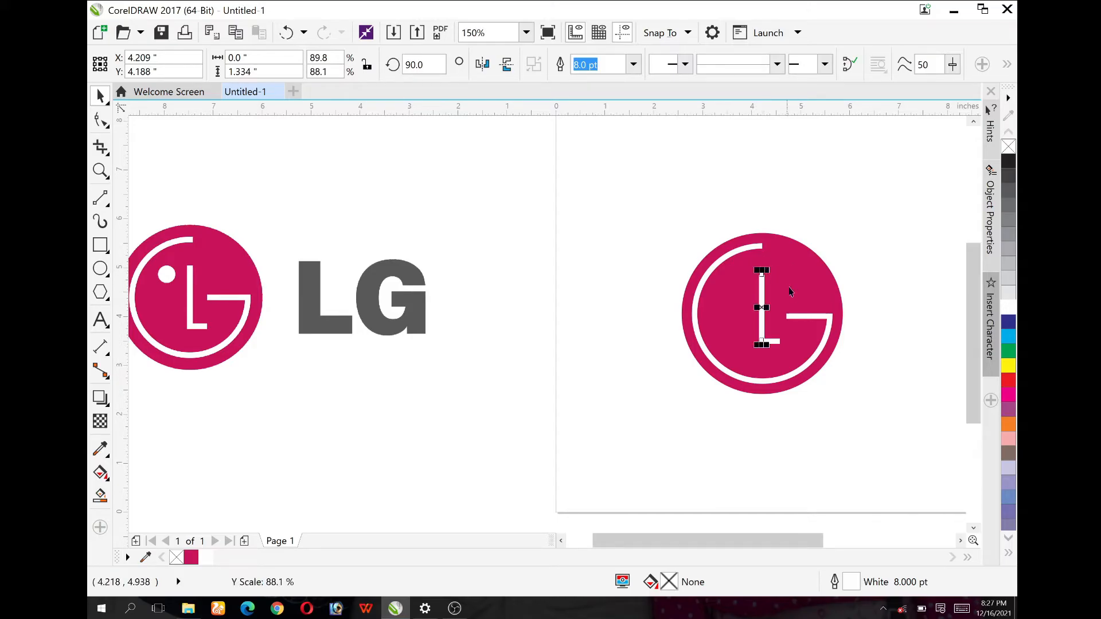
Step: Move both L strokes together down by about 0.12 in inside the circle
shift+click(775, 341)
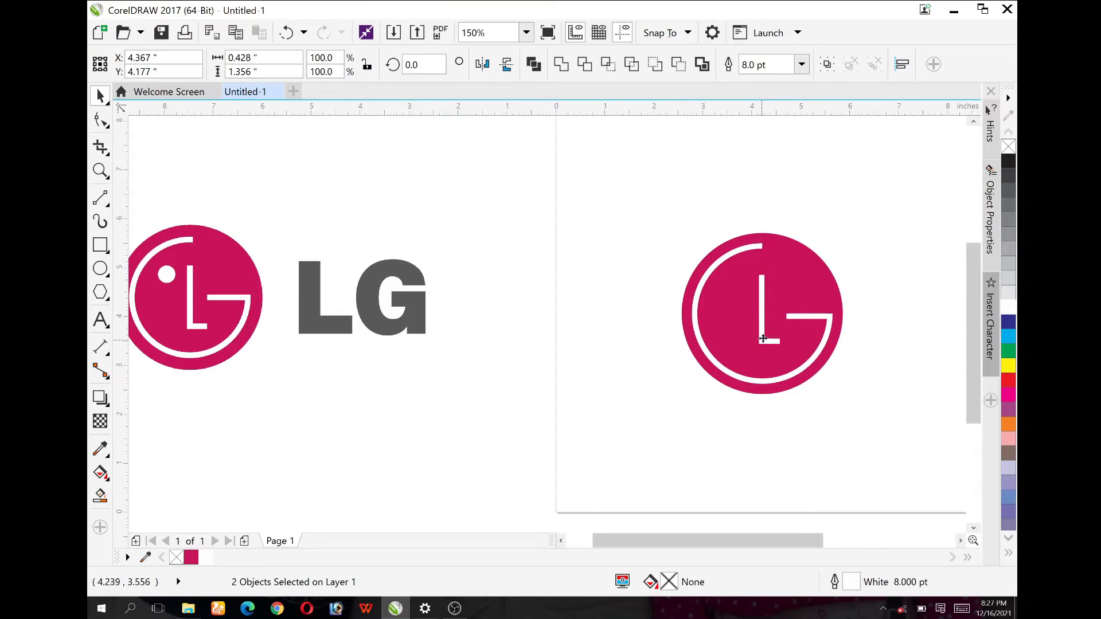
drag(763, 339, 762, 347)
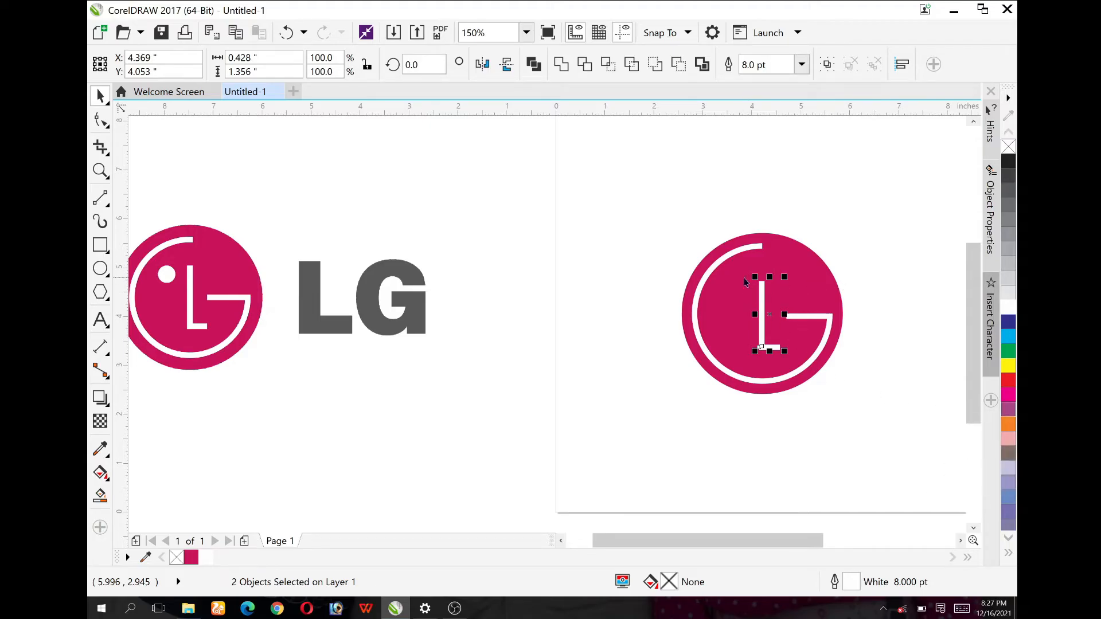
click(510, 278)
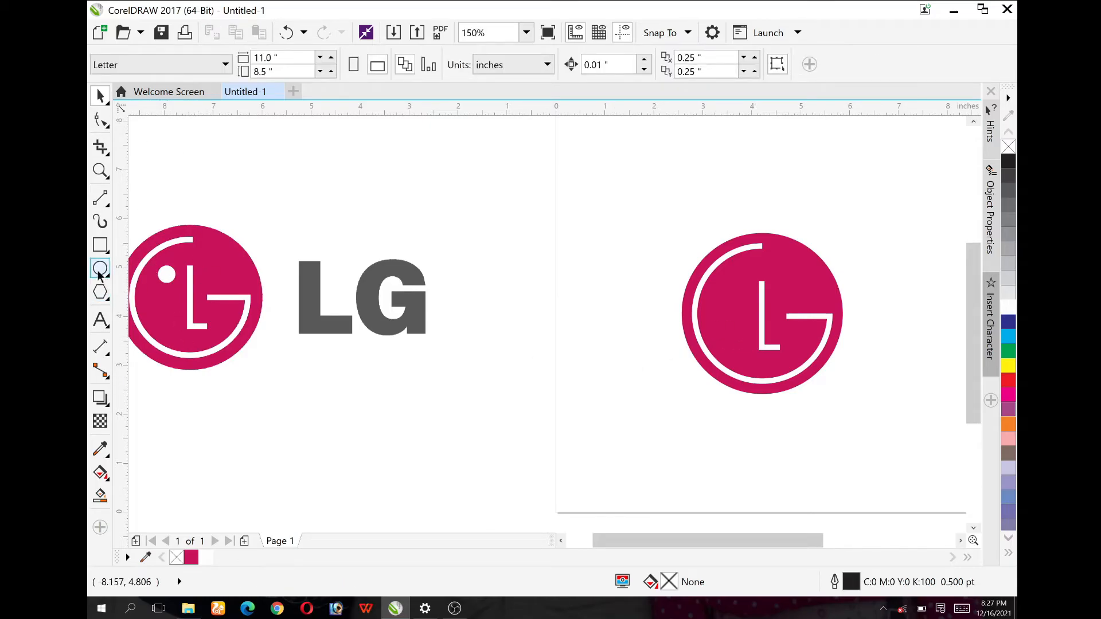
Step: Draw a circle about 0.375 in across with white fill and no outline, and place it left of the L's upper end
key(F7)
drag(515, 391, 534, 410)
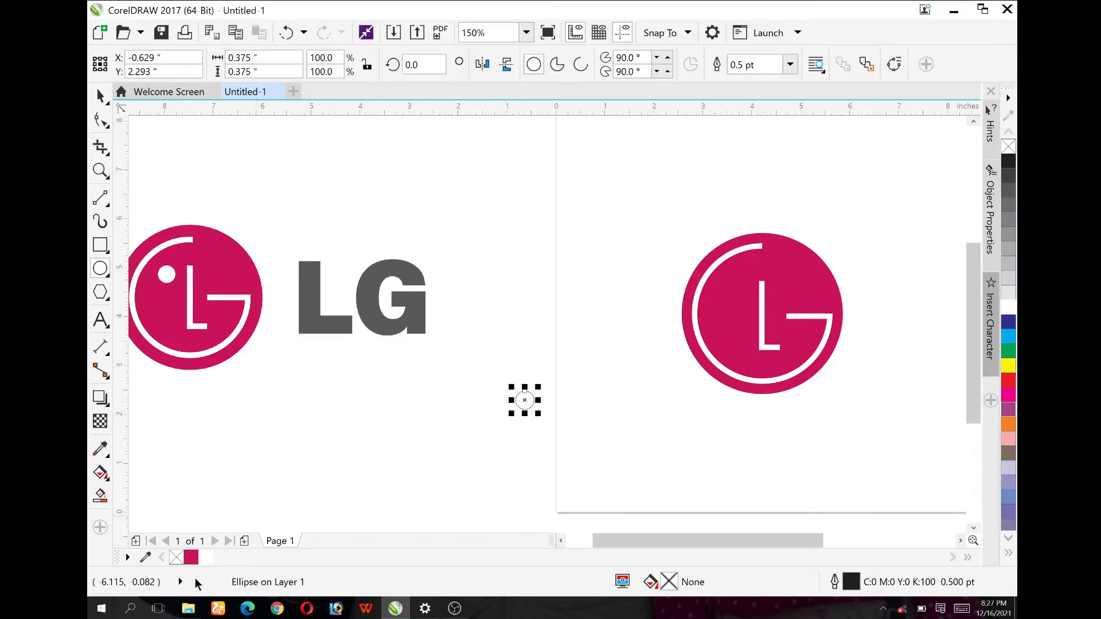
click(205, 557)
right_click(176, 558)
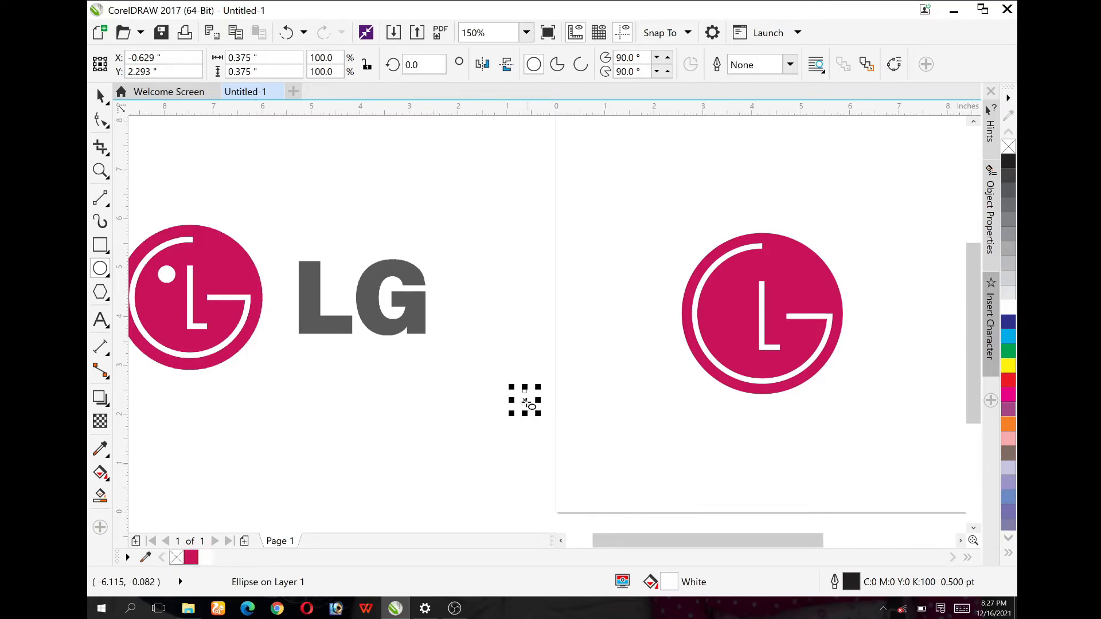
drag(532, 407, 733, 293)
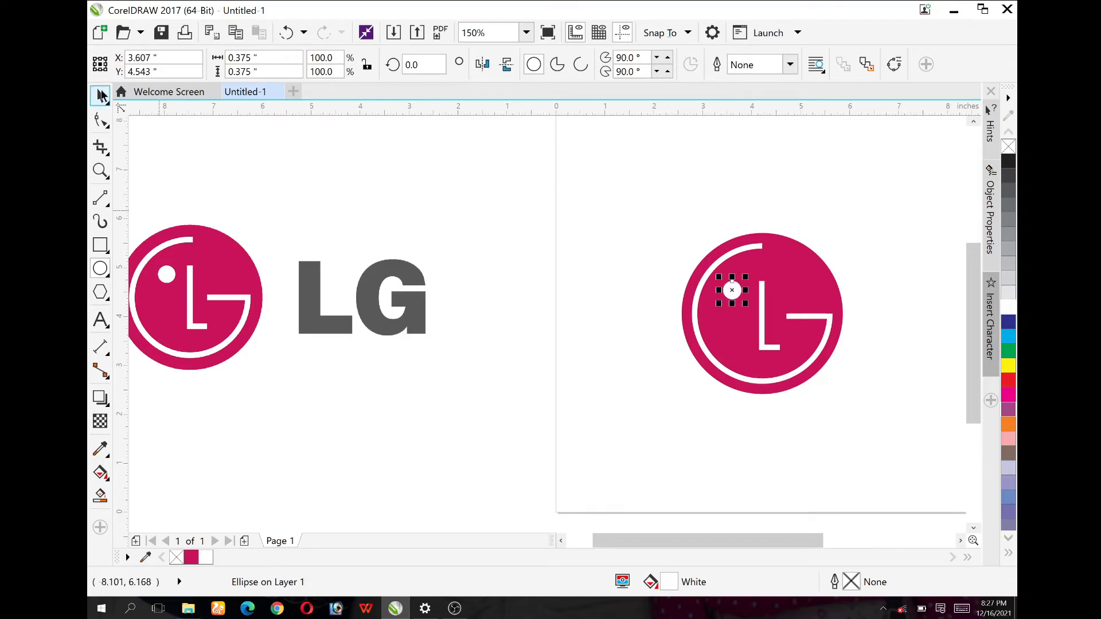
click(564, 333)
scroll(555, 333, down, 1)
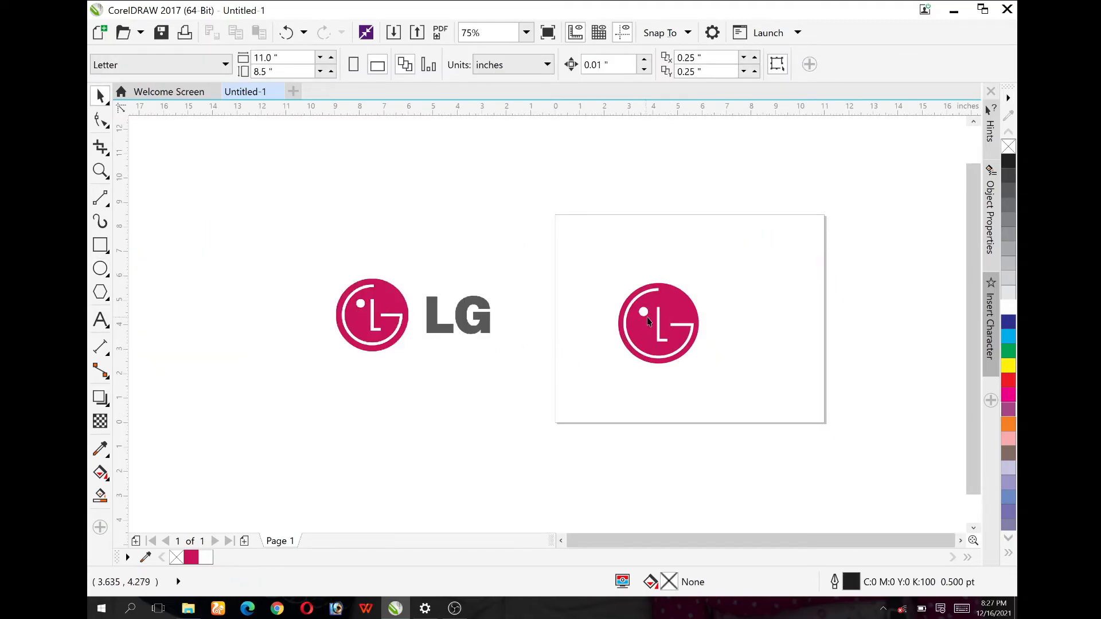
scroll(659, 324, up, 1)
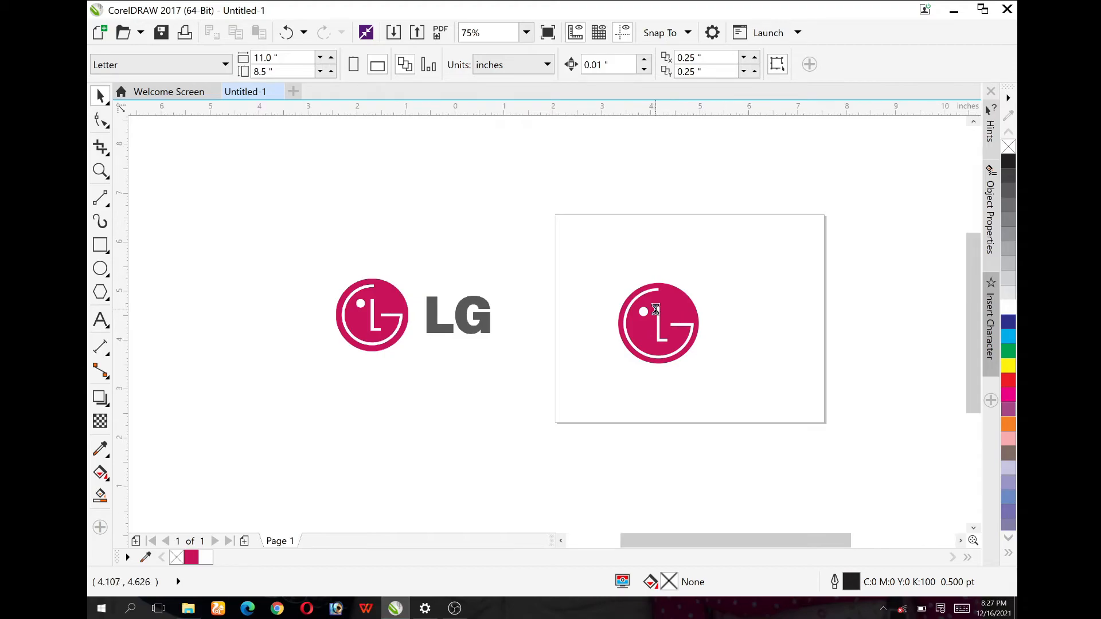
scroll(662, 325, up, 1)
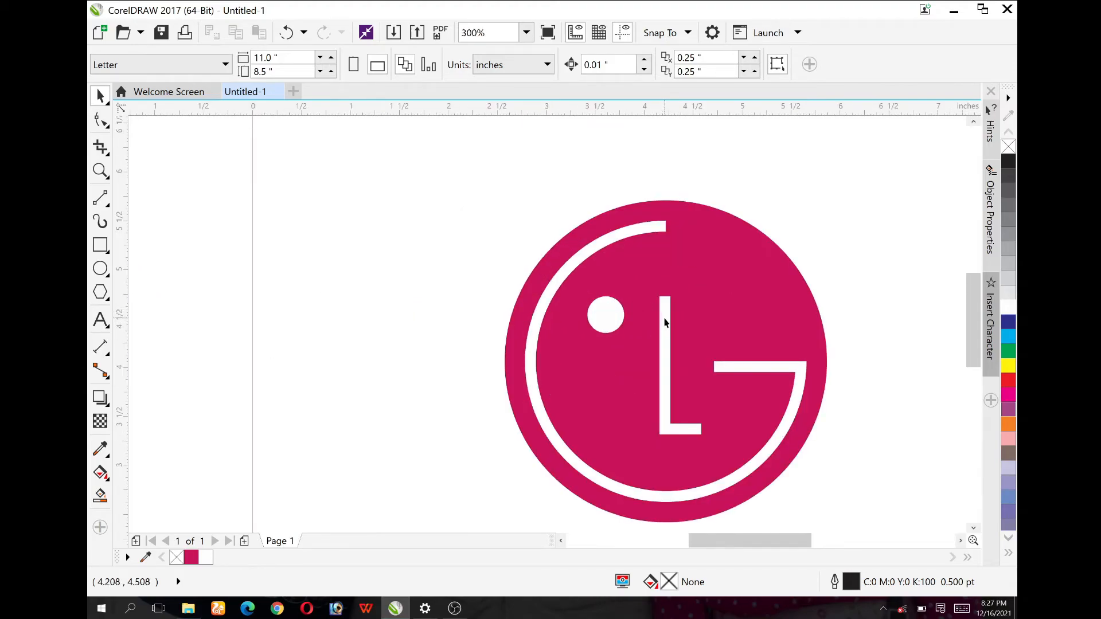
scroll(664, 321, down, 1)
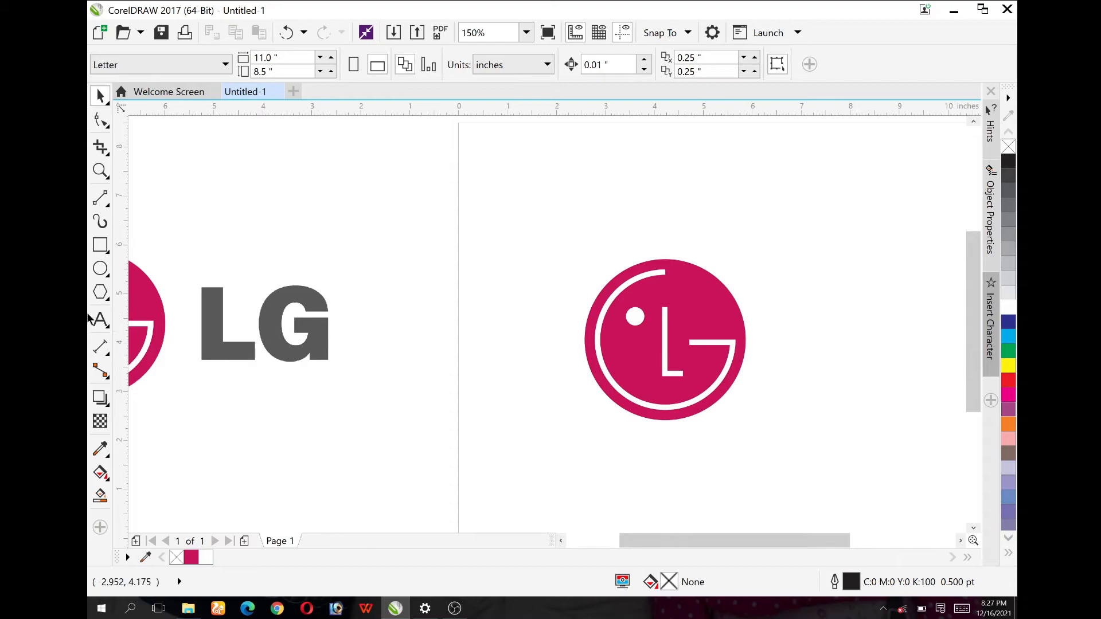
Step: Add the artistic text "LG" below the reference wordmark and set its font to Helvetica-Black-SemiBold
click(99, 320)
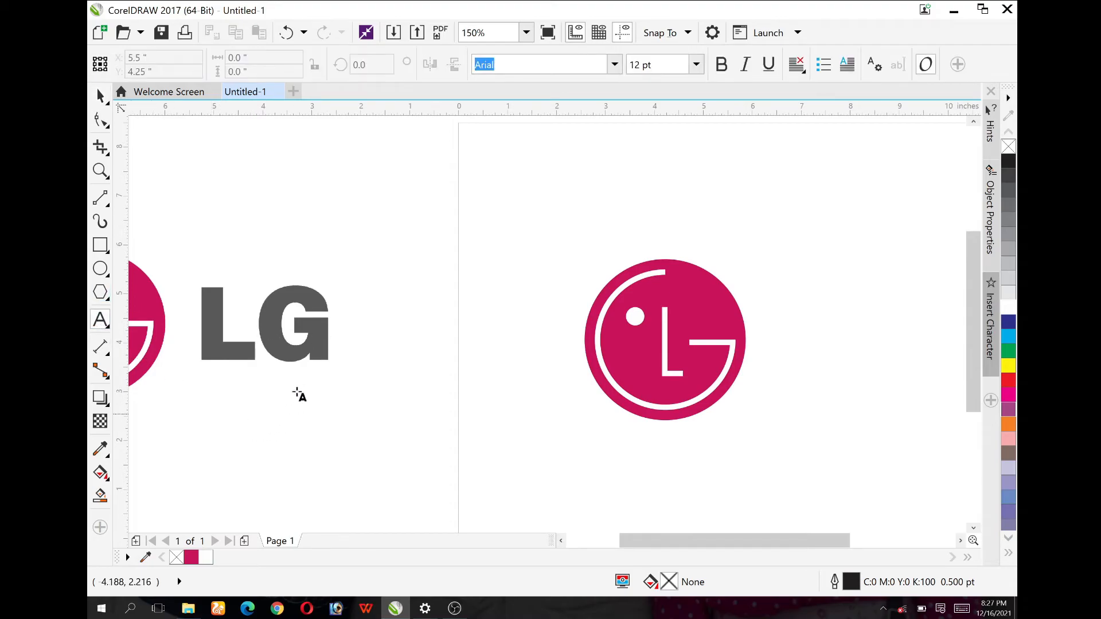
click(247, 438)
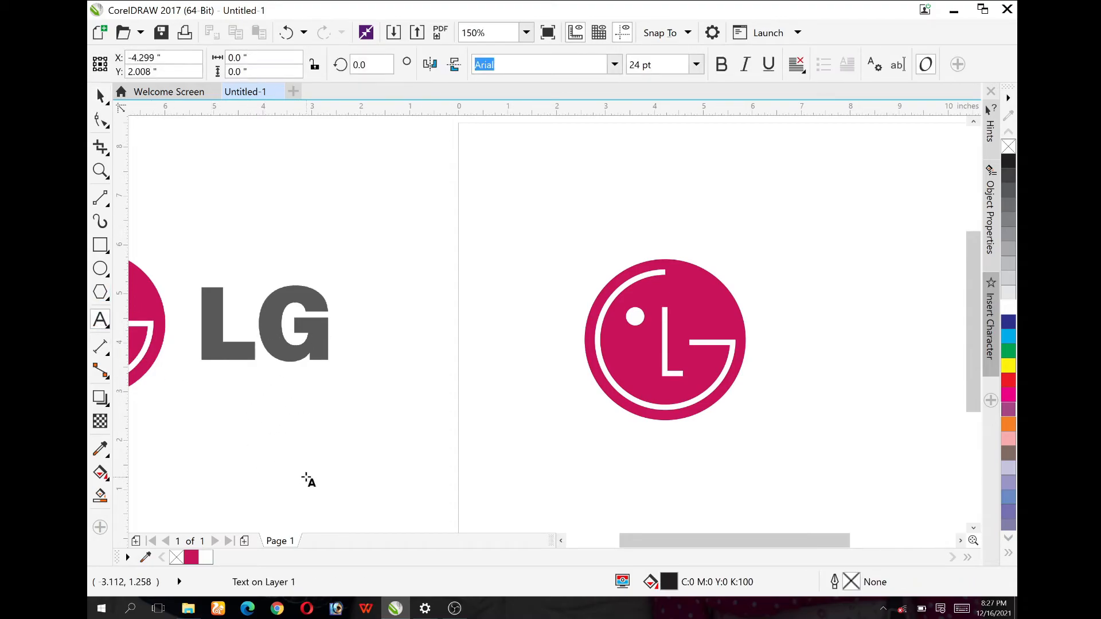
text(LG)
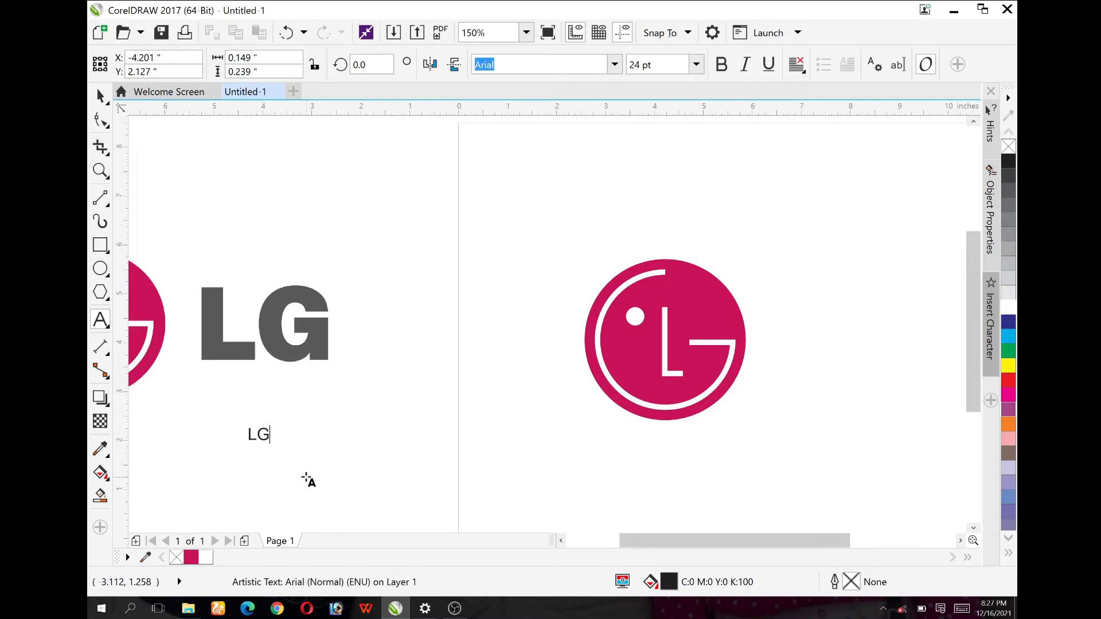
key(ctrl+space)
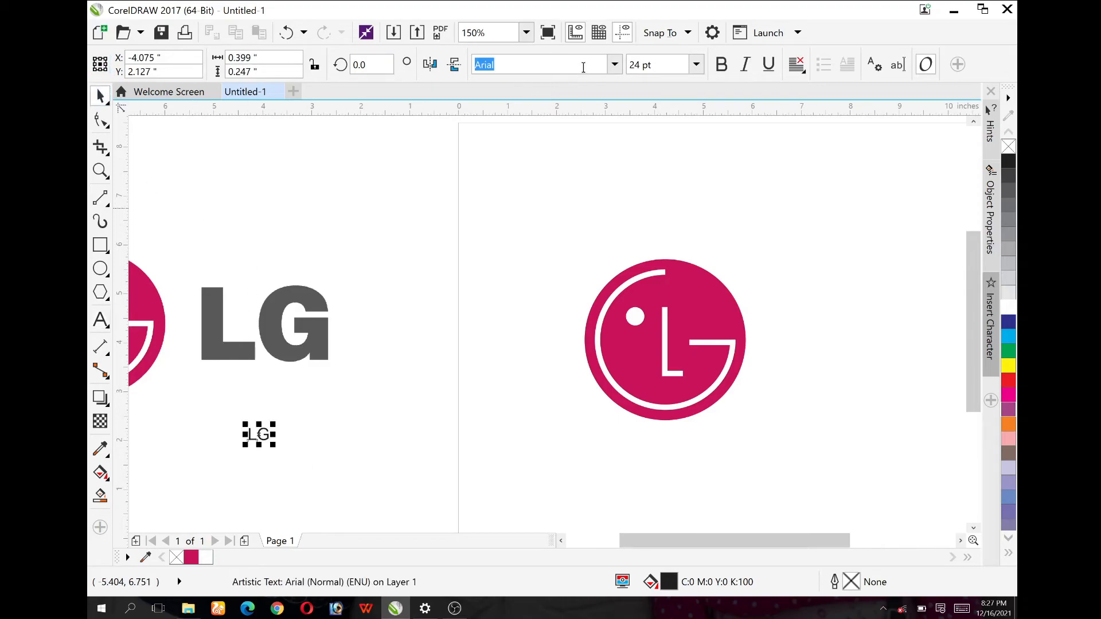
click(616, 66)
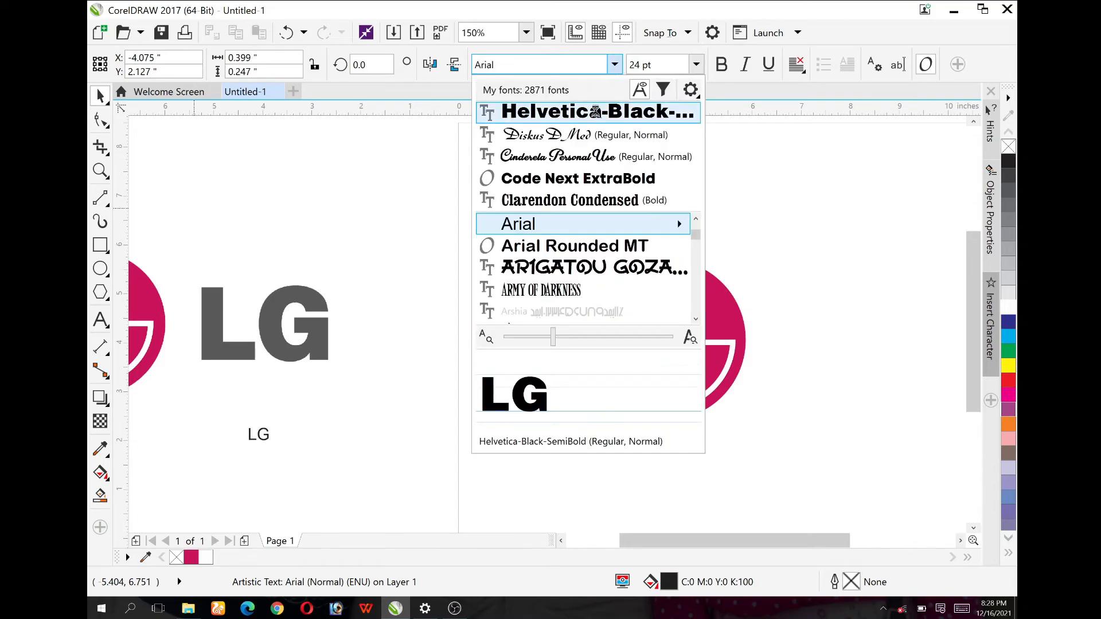
click(597, 113)
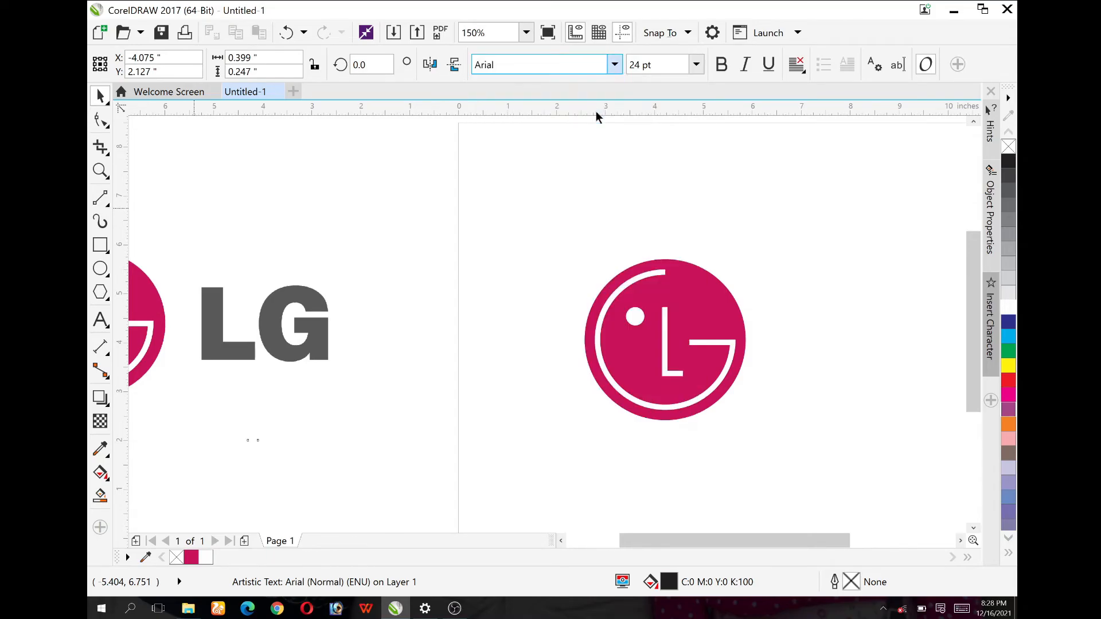
Step: Enlarge the LG text proportionally to about 197 pt and place it on the page just right of the emblem
drag(275, 447, 420, 492)
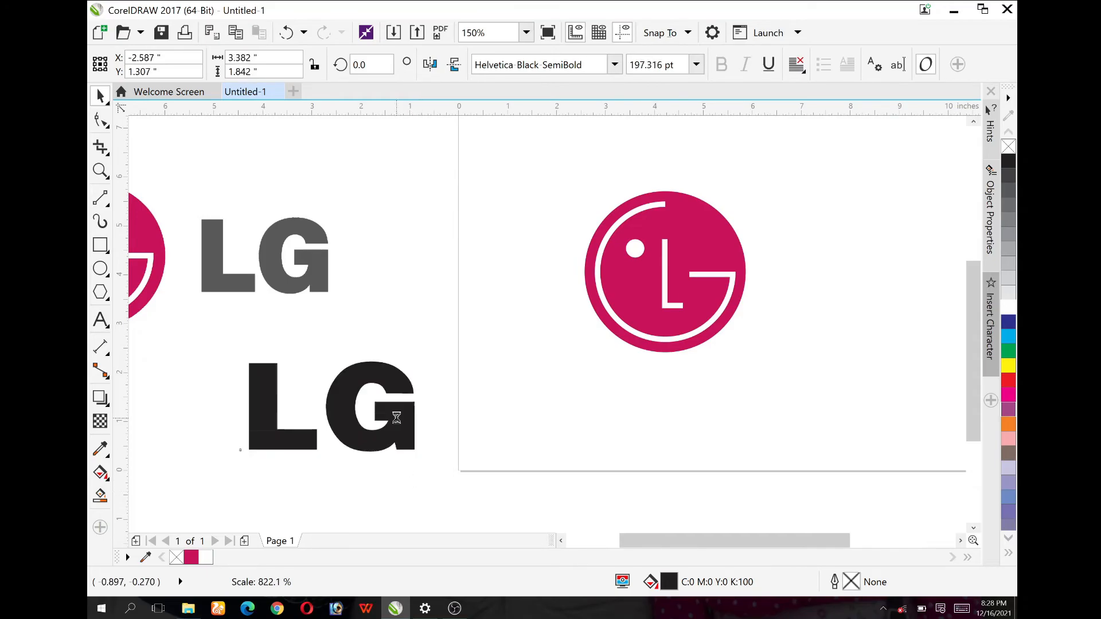
drag(408, 396, 905, 283)
scroll(568, 364, down, 2)
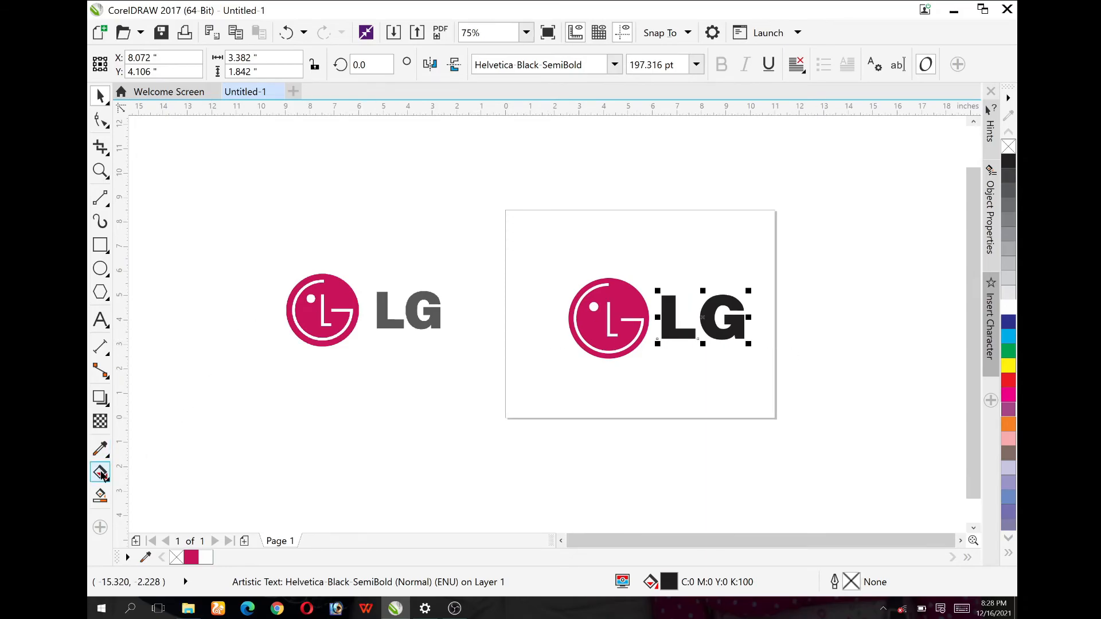
Step: Sample the dark grey of the reference bitmap's LG lettering and fill the new LG text with it
click(100, 448)
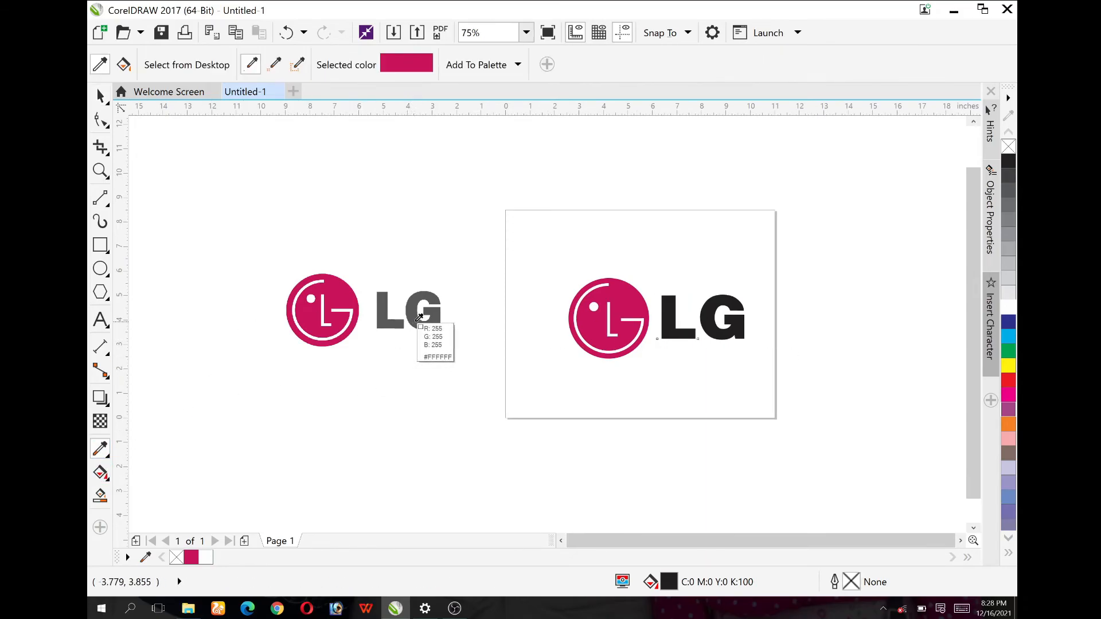
click(420, 317)
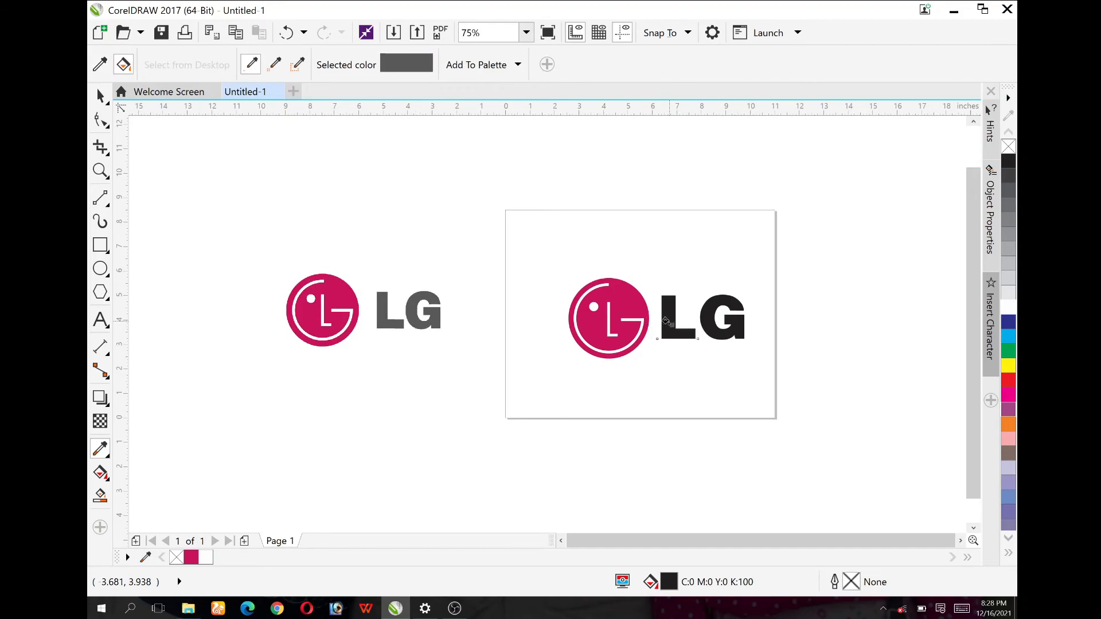
click(665, 322)
click(100, 97)
click(815, 348)
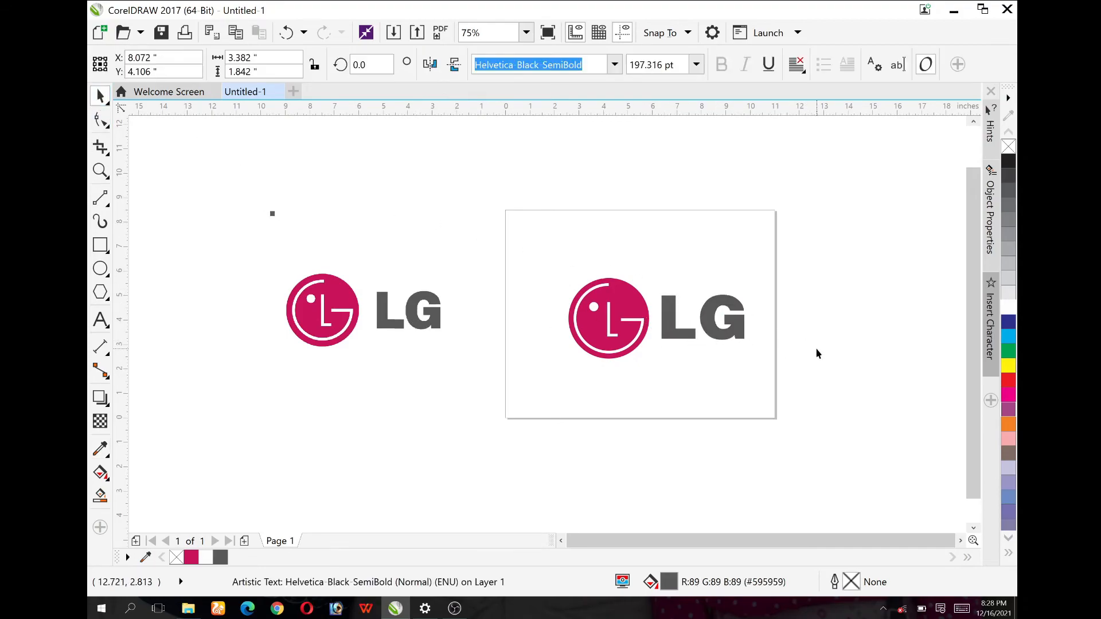
Step: Shrink the LG text proportionally to about 183 pt and shift it slightly to line up beside the emblem
scroll(715, 327, up, 2)
click(757, 283)
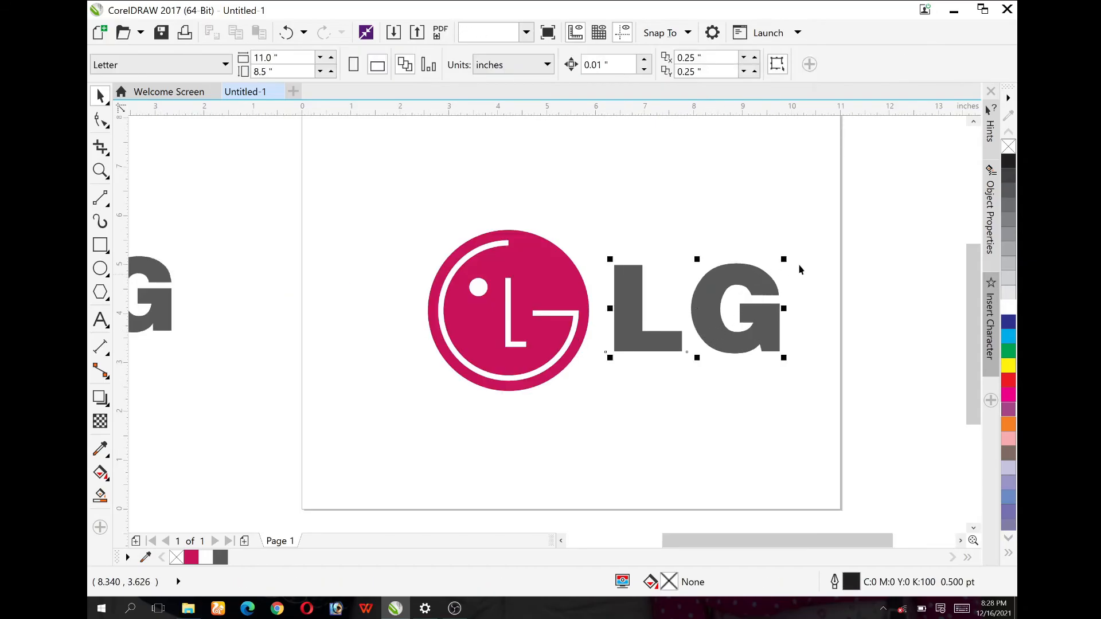
drag(783, 261, 770, 267)
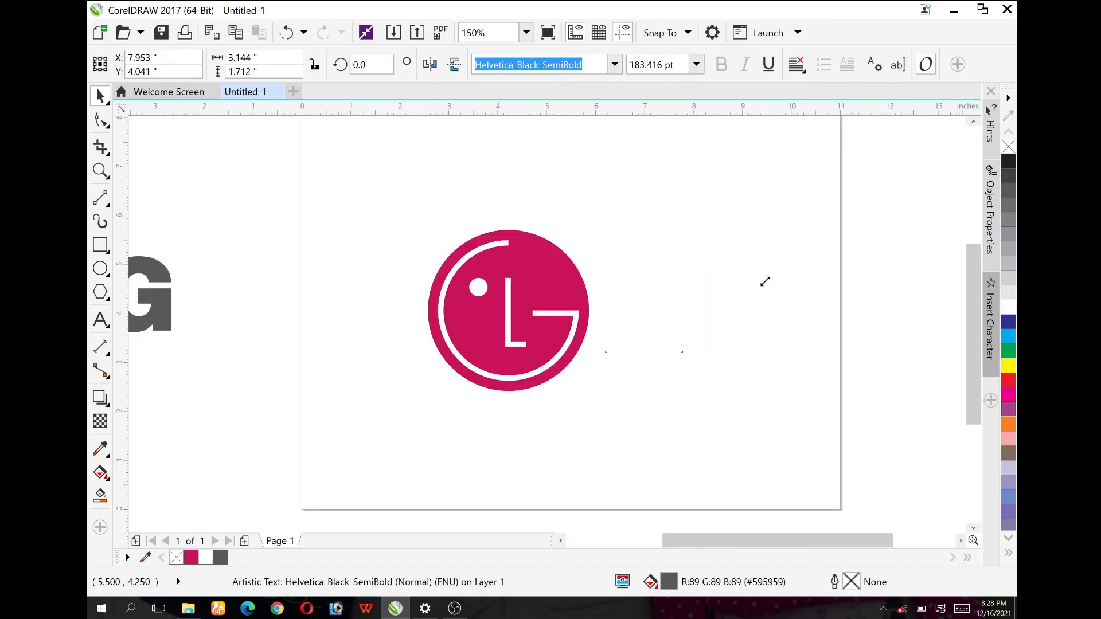
drag(759, 321, 763, 323)
key(Up)
key(Up)
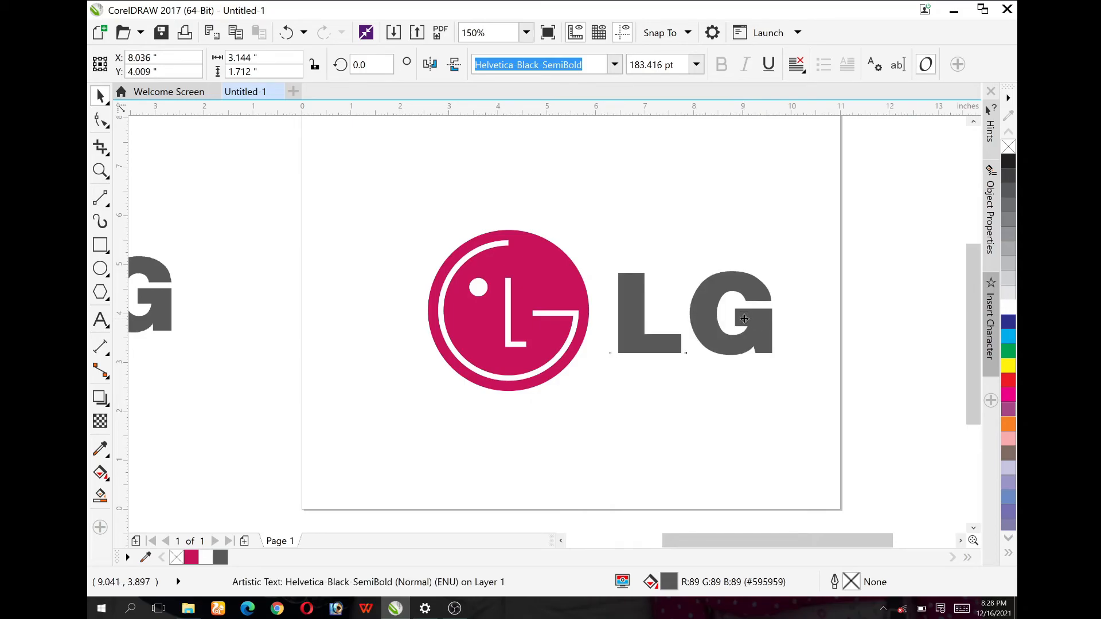
Step: Centre the emblem and LG text together on the page and group them as one object
scroll(792, 465, down, 1)
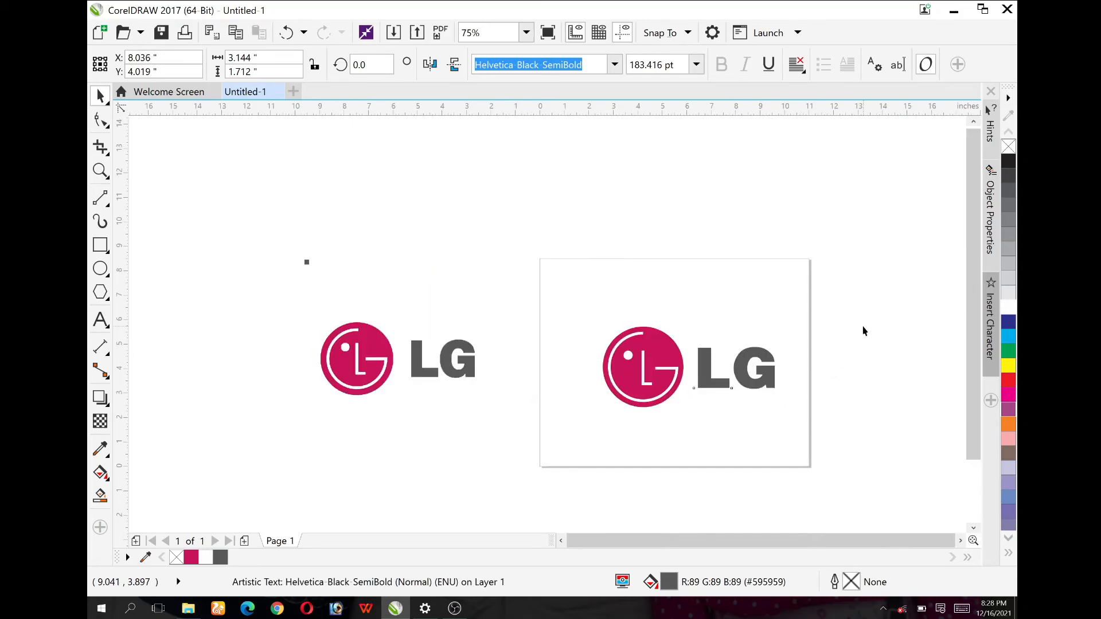
drag(870, 306, 493, 404)
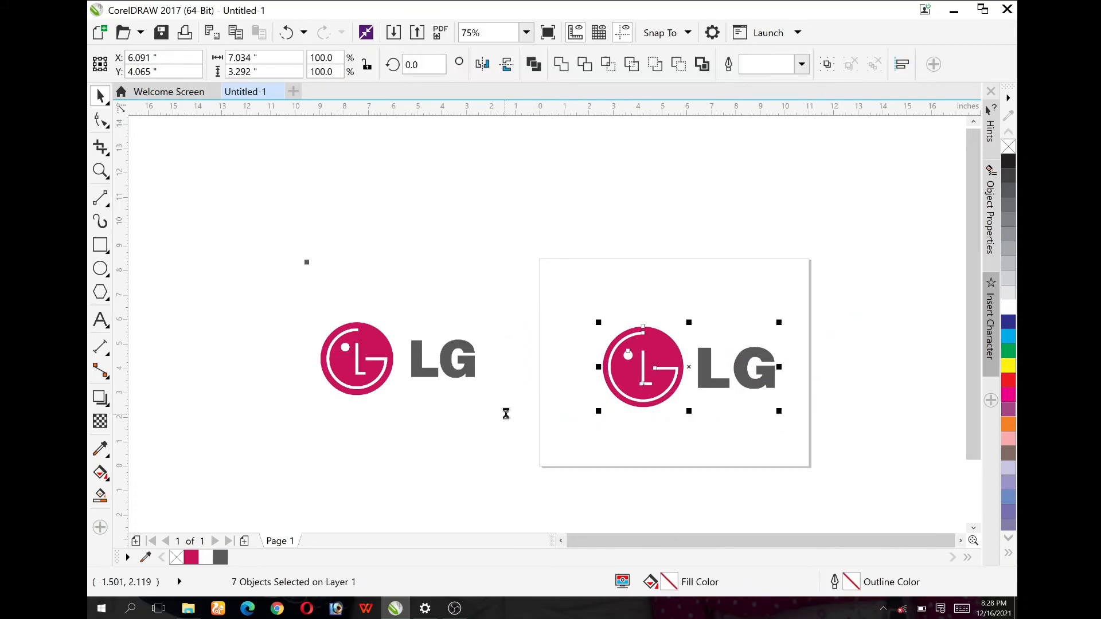
key(p)
key(ctrl+g)
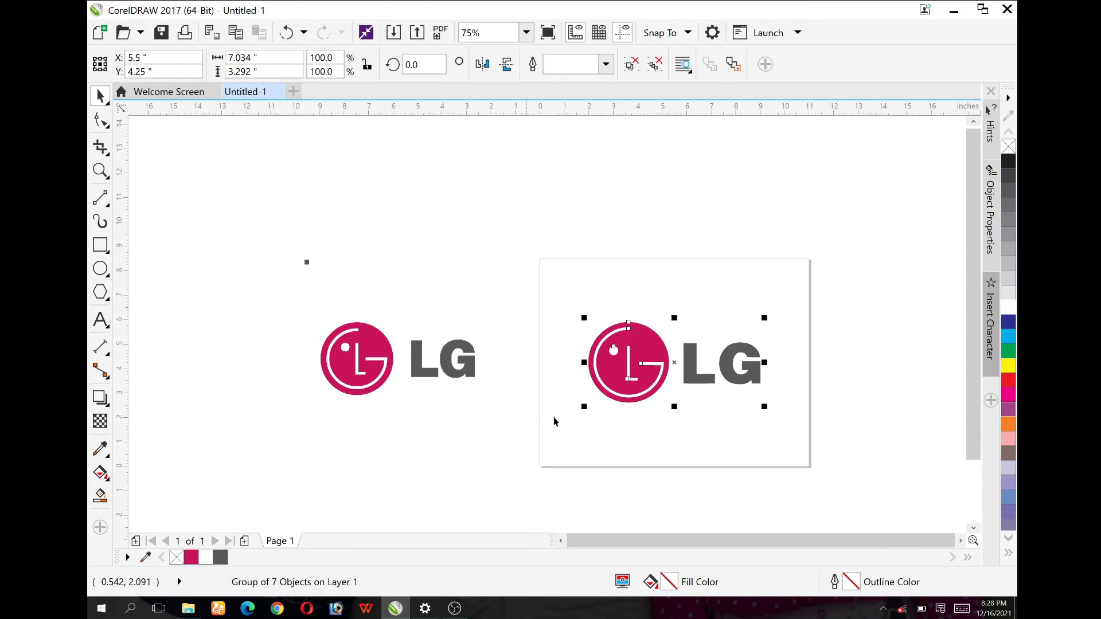
click(848, 360)
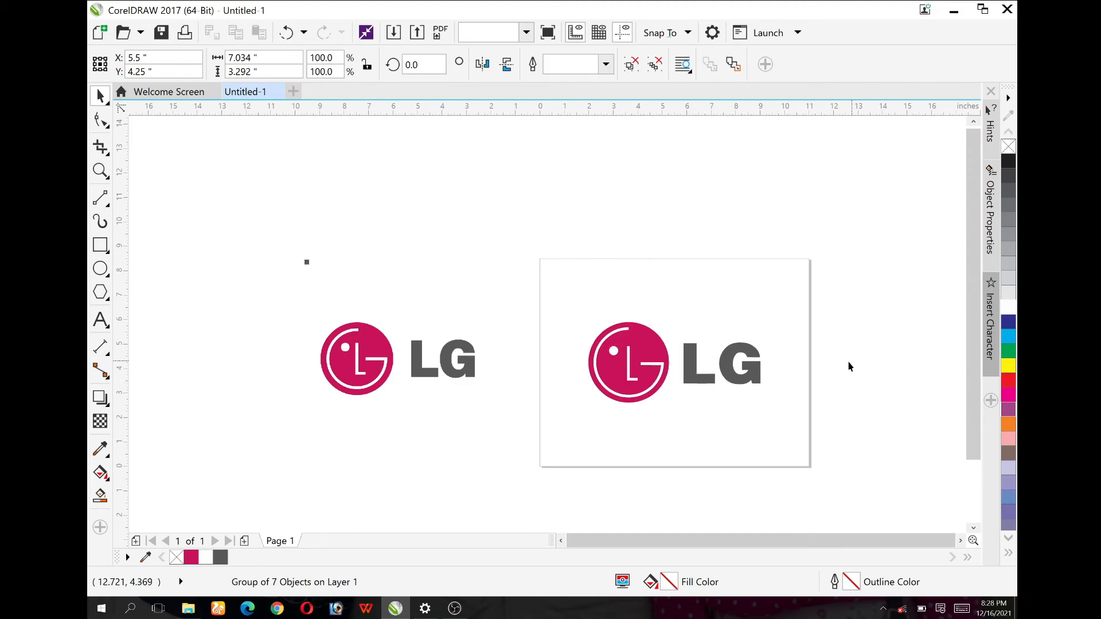